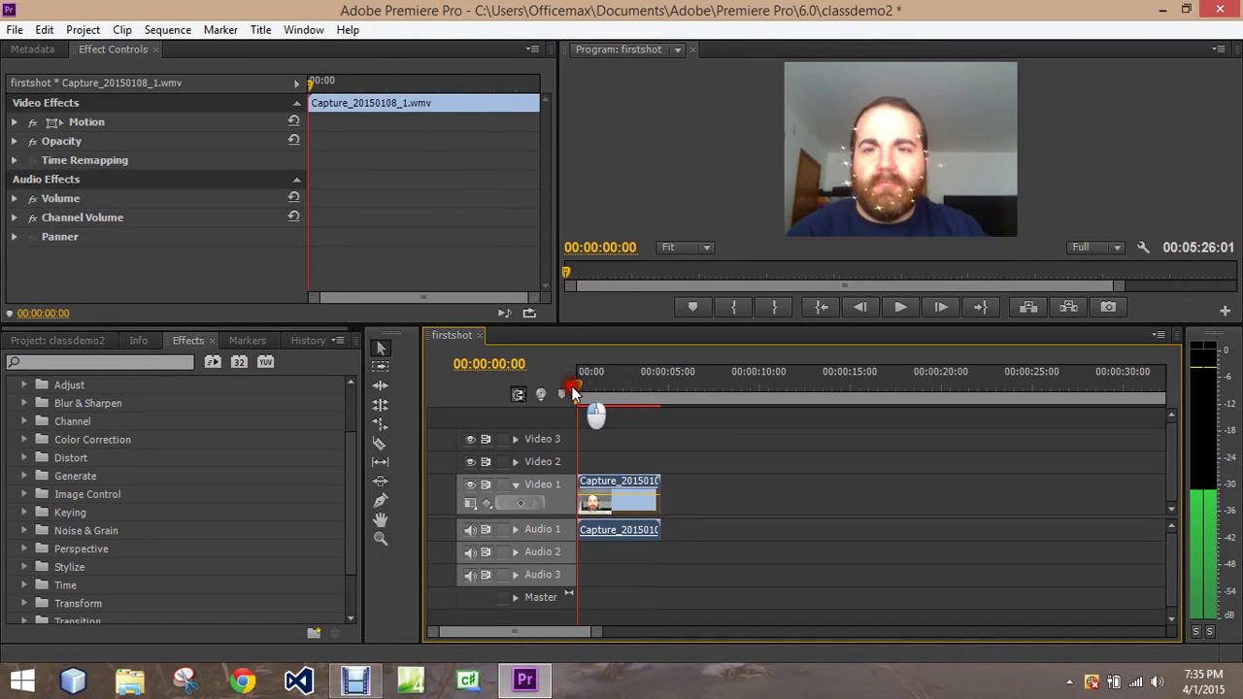
# Set the Video 1 webcam clip's speed to 100% in Speed/Duration.
pyautogui.rightClick(618, 501)
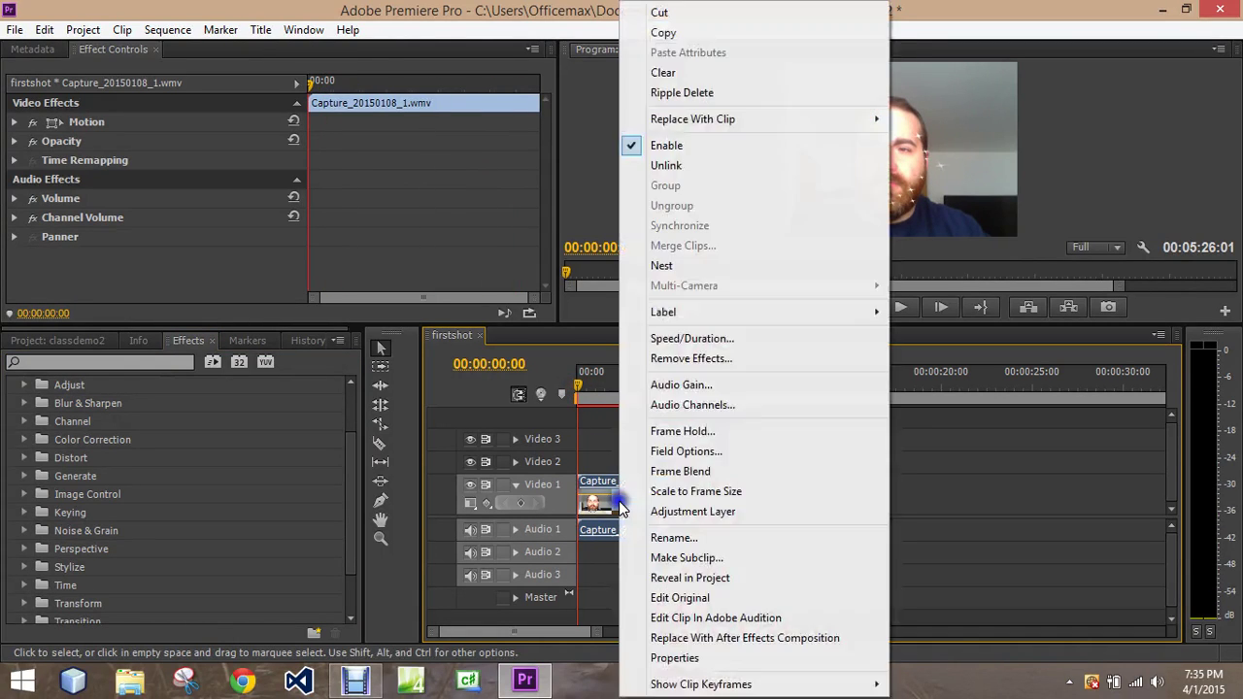
pyautogui.click(699, 339)
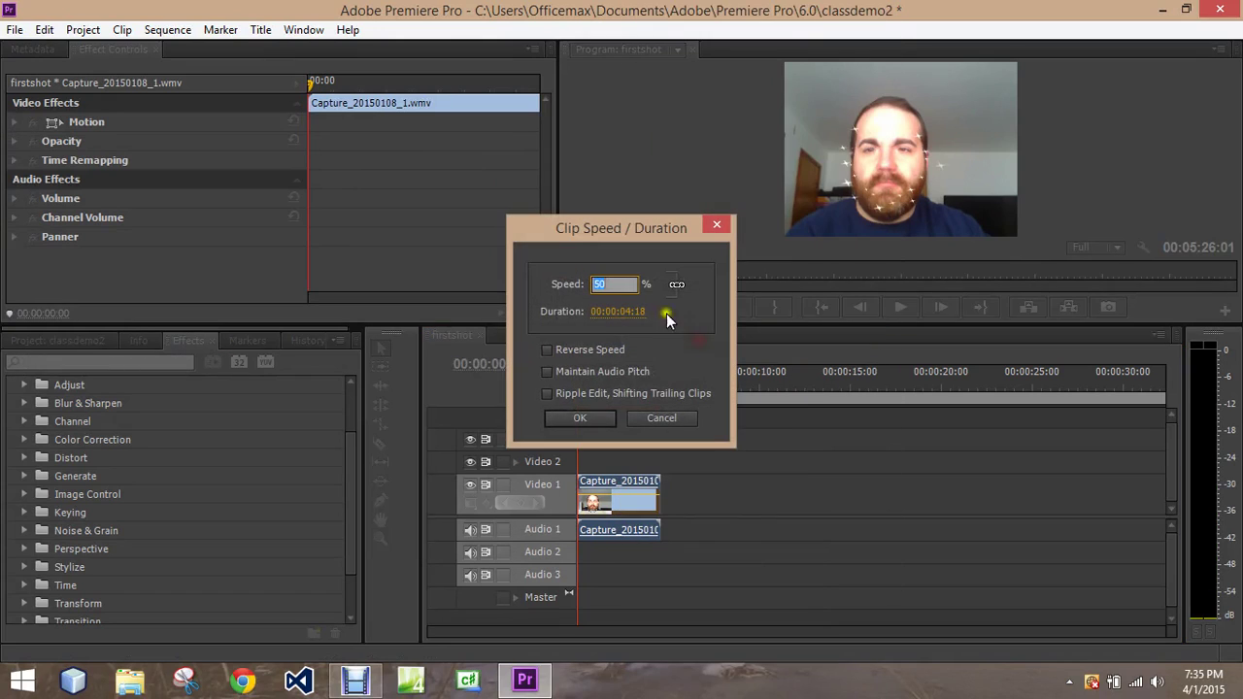
pyautogui.write('100')
pyautogui.press('Return')
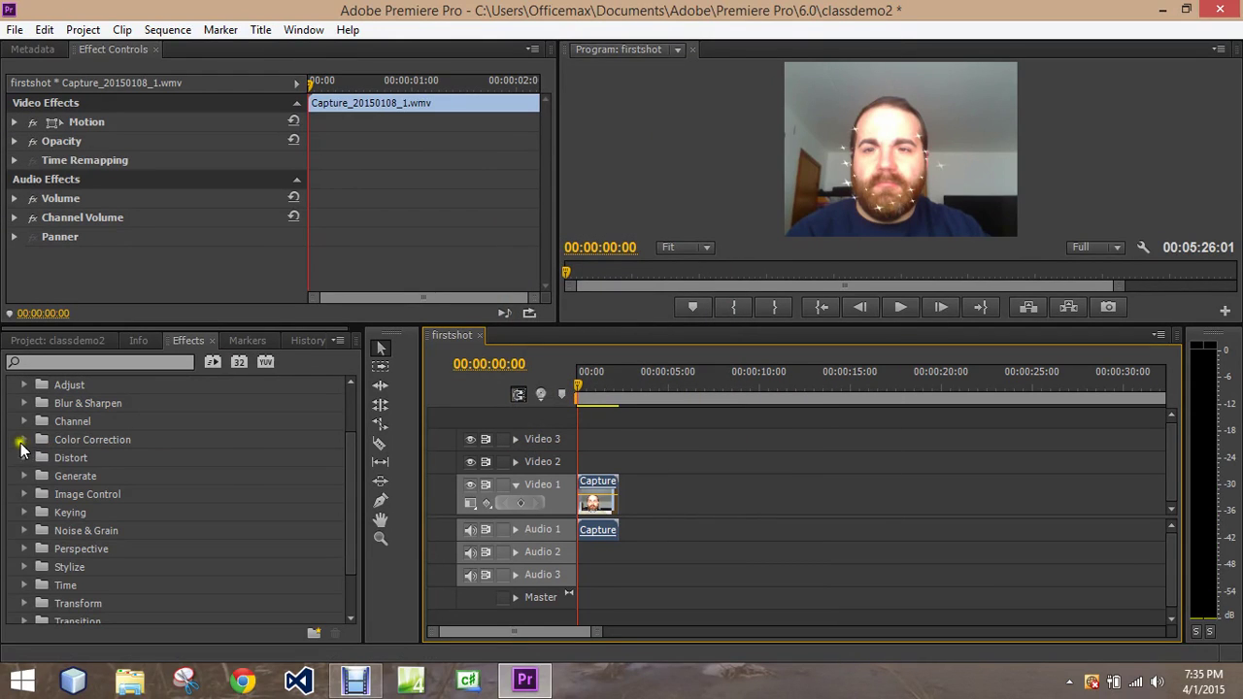
# Add Brightness & Contrast to the webcam clip with Brightness 37 and Contrast 0.
pyautogui.click(23, 440)
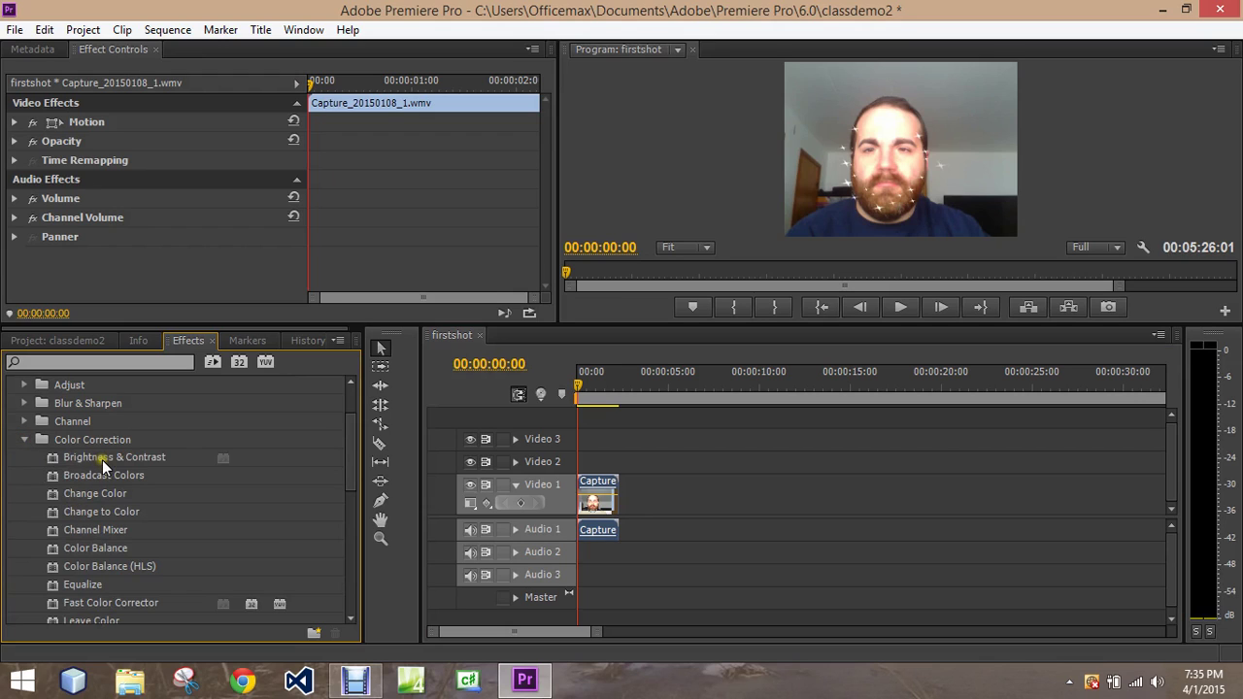
pyautogui.moveTo(102, 456); pyautogui.dragTo(594, 503)
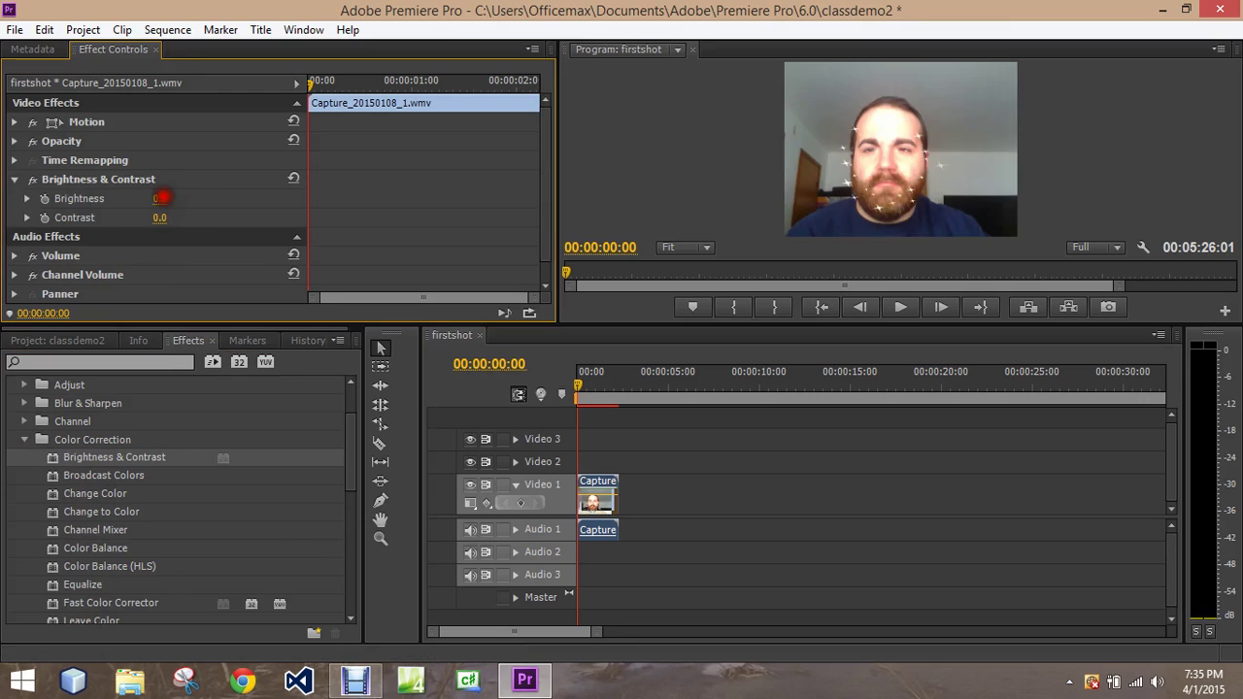
pyautogui.moveTo(161, 198); pyautogui.dragTo(259, 197)
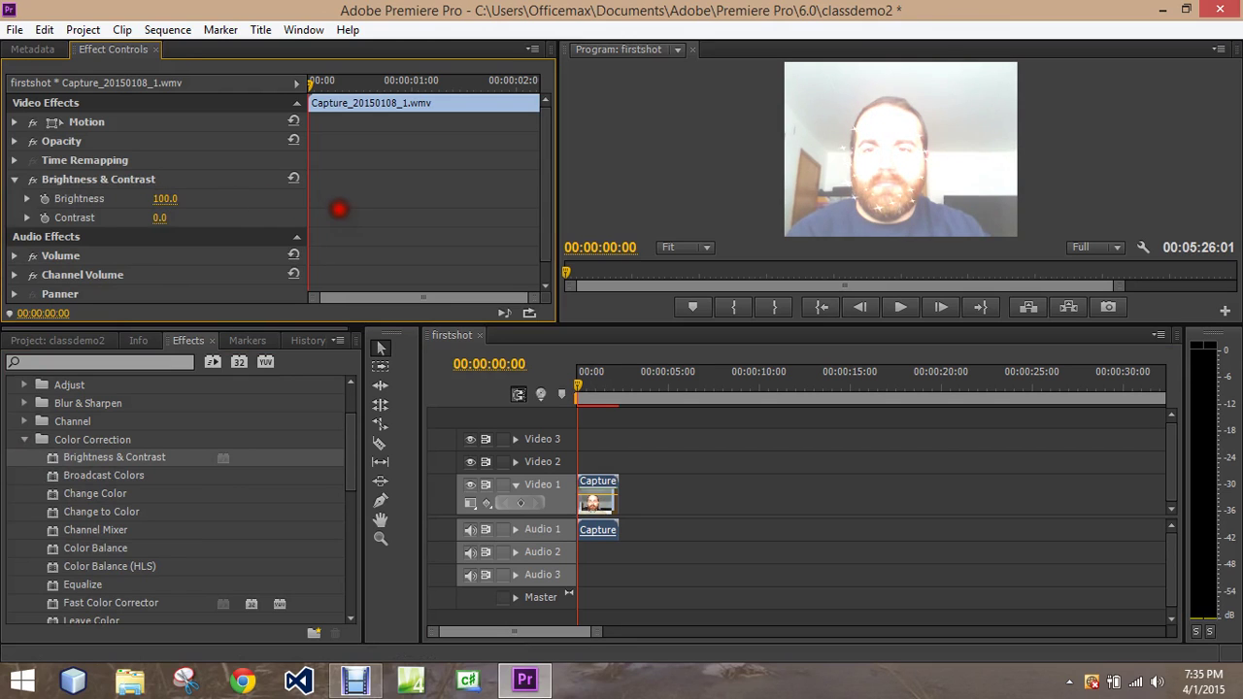
pyautogui.moveTo(339, 209)
pyautogui.mouseDown()
pyautogui.moveTo(250, 202)
pyautogui.moveTo(367, 205)
pyautogui.moveTo(112, 219)
pyautogui.moveTo(258, 220)
pyautogui.moveTo(158, 219)
pyautogui.mouseUp()
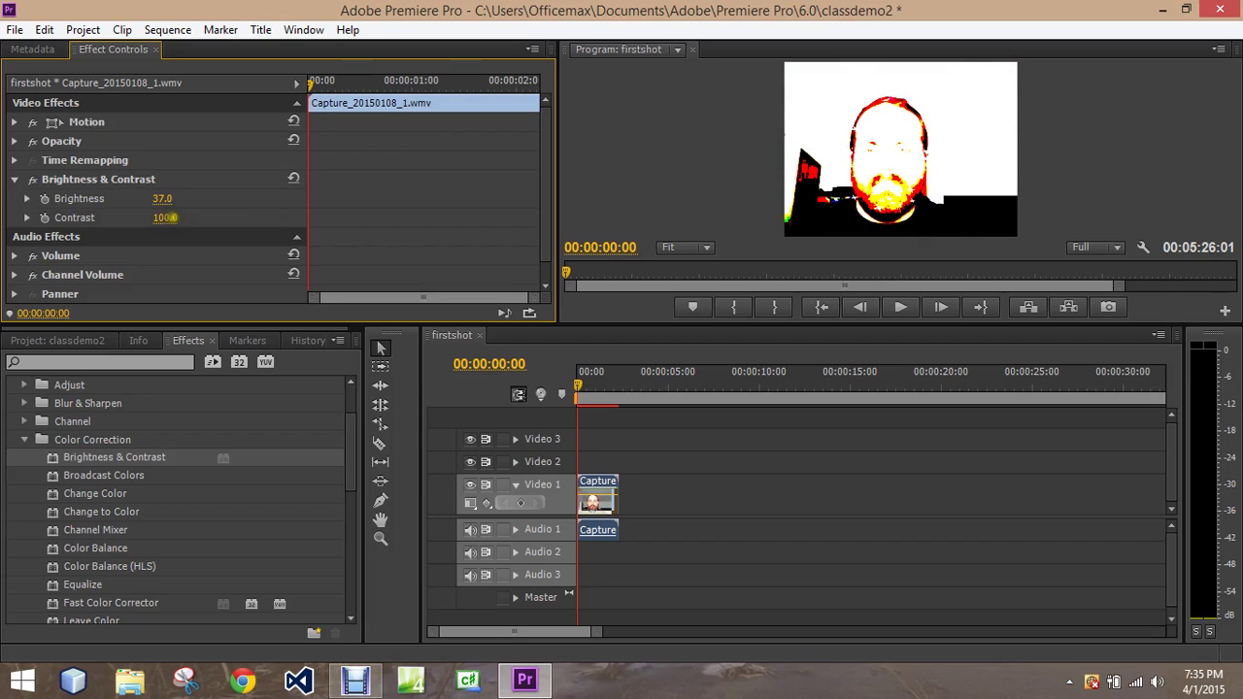
pyautogui.click(165, 217)
pyautogui.write('0')
pyautogui.press('Return')
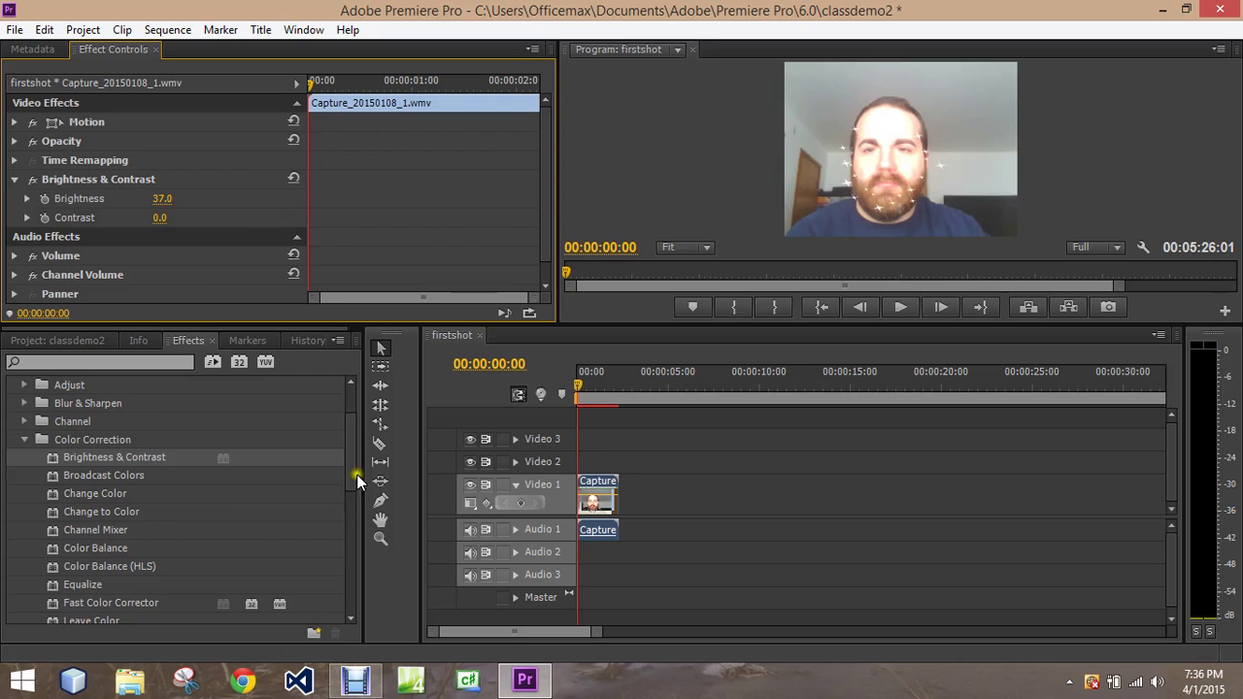
# Add Color Balance, raising Shadow Red Balance and lowering Shadow Green Balance.
pyautogui.moveTo(352, 472); pyautogui.dragTo(352, 497)
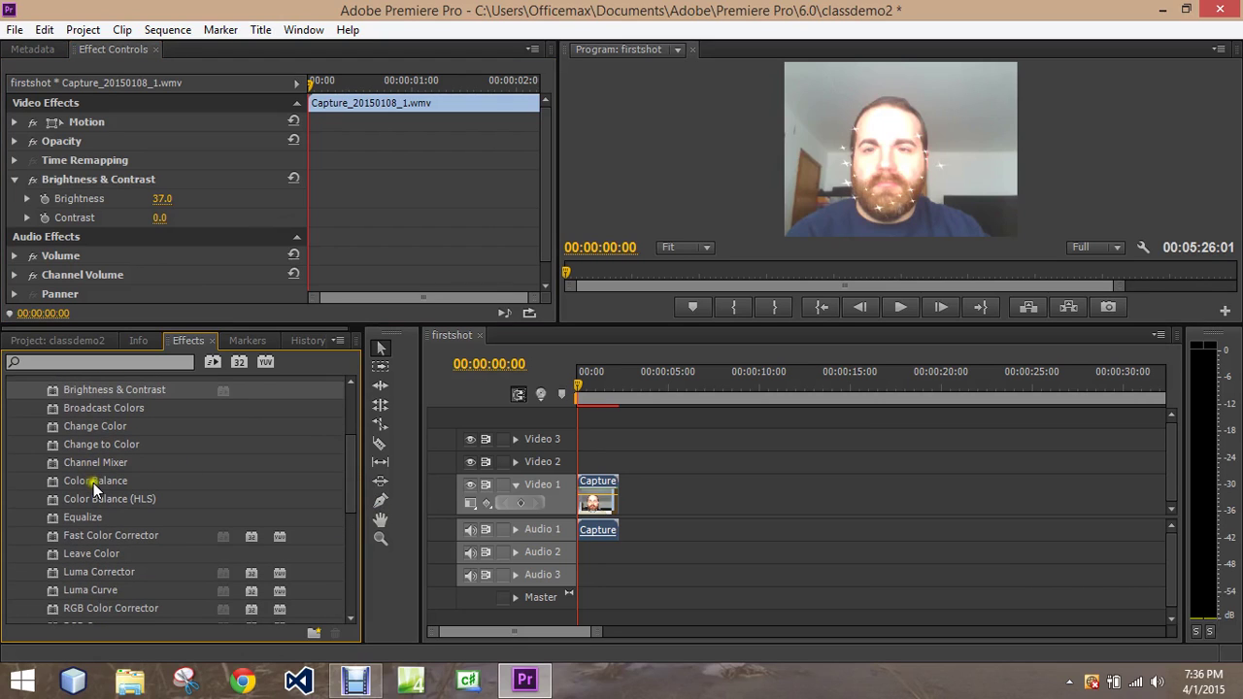
pyautogui.moveTo(94, 480); pyautogui.dragTo(592, 500)
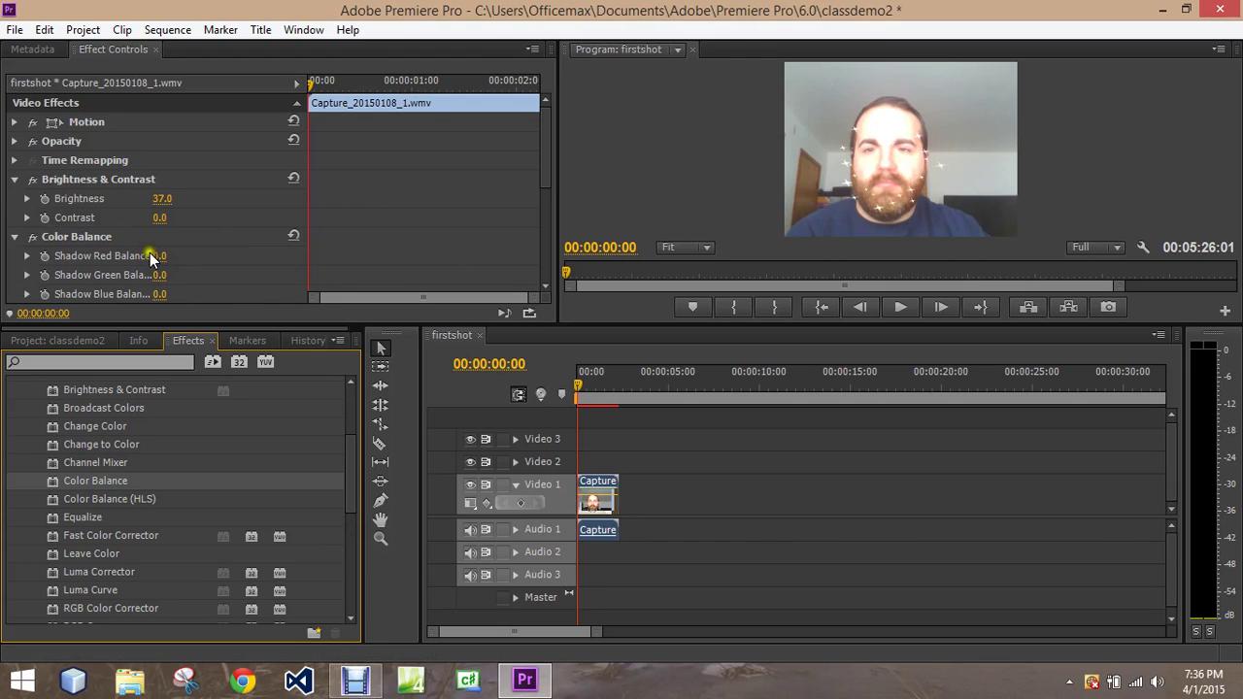
pyautogui.moveTo(158, 256); pyautogui.dragTo(398, 299)
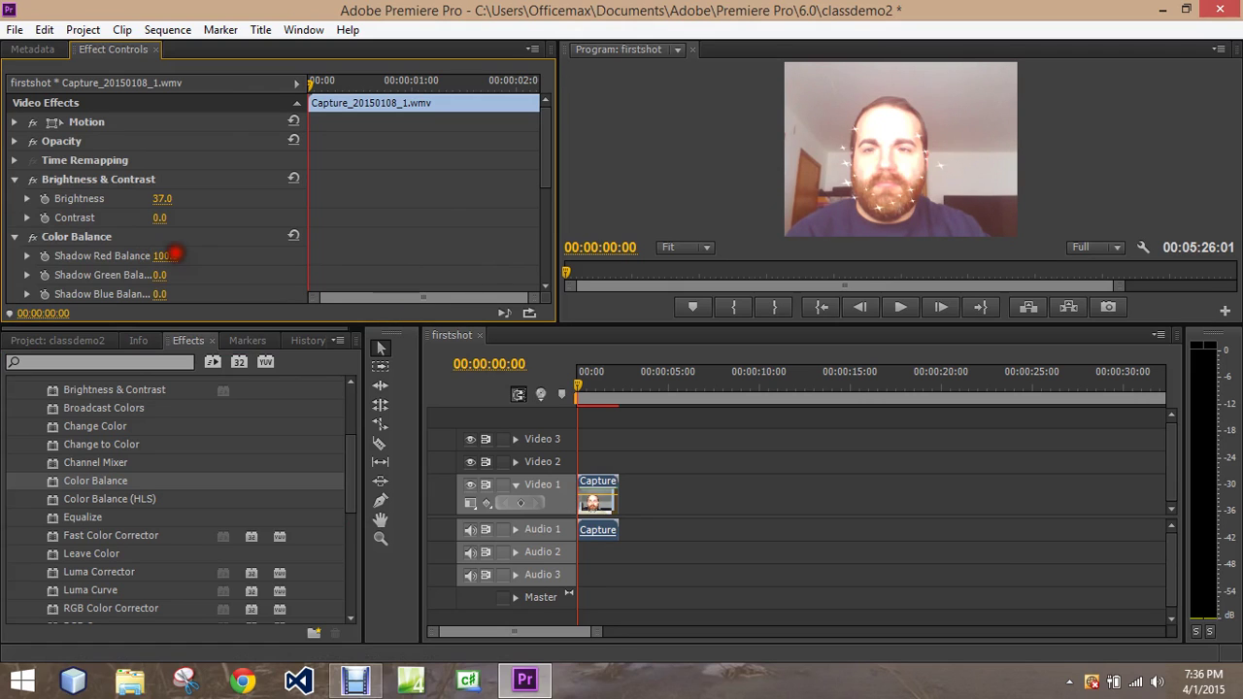
pyautogui.moveTo(160, 275)
pyautogui.mouseDown()
pyautogui.moveTo(141, 273)
pyautogui.moveTo(167, 304)
pyautogui.moveTo(98, 291)
pyautogui.mouseUp()
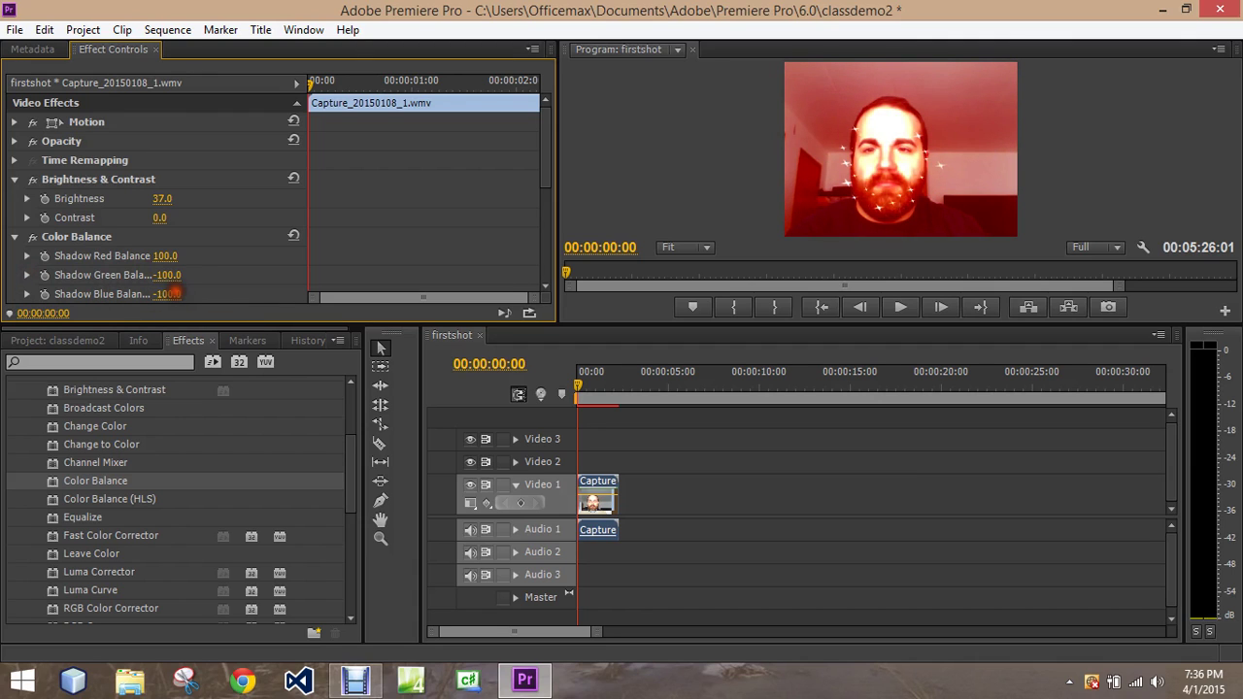
# Remove all video effects from the webcam clip.
pyautogui.rightClick(589, 489)
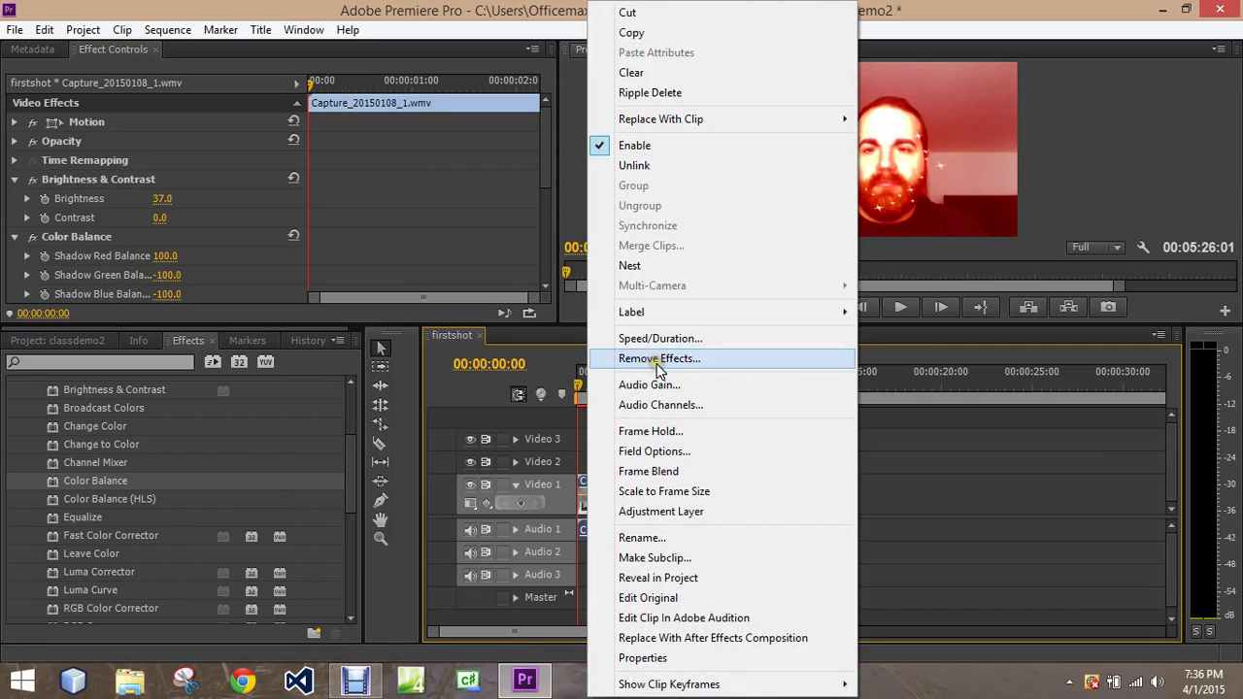
pyautogui.click(656, 358)
pyautogui.click(626, 425)
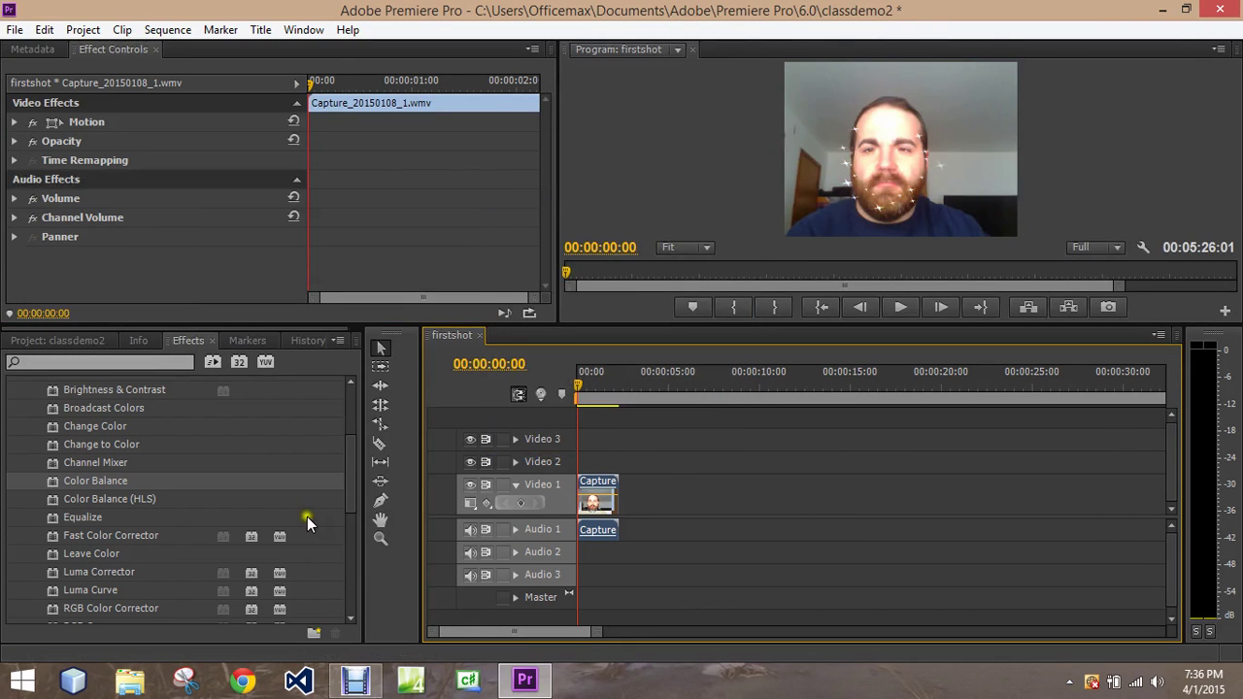
# Apply Change Color to the webcam clip and scrub Lightness Transform to -8.
pyautogui.moveTo(350, 501); pyautogui.dragTo(352, 541)
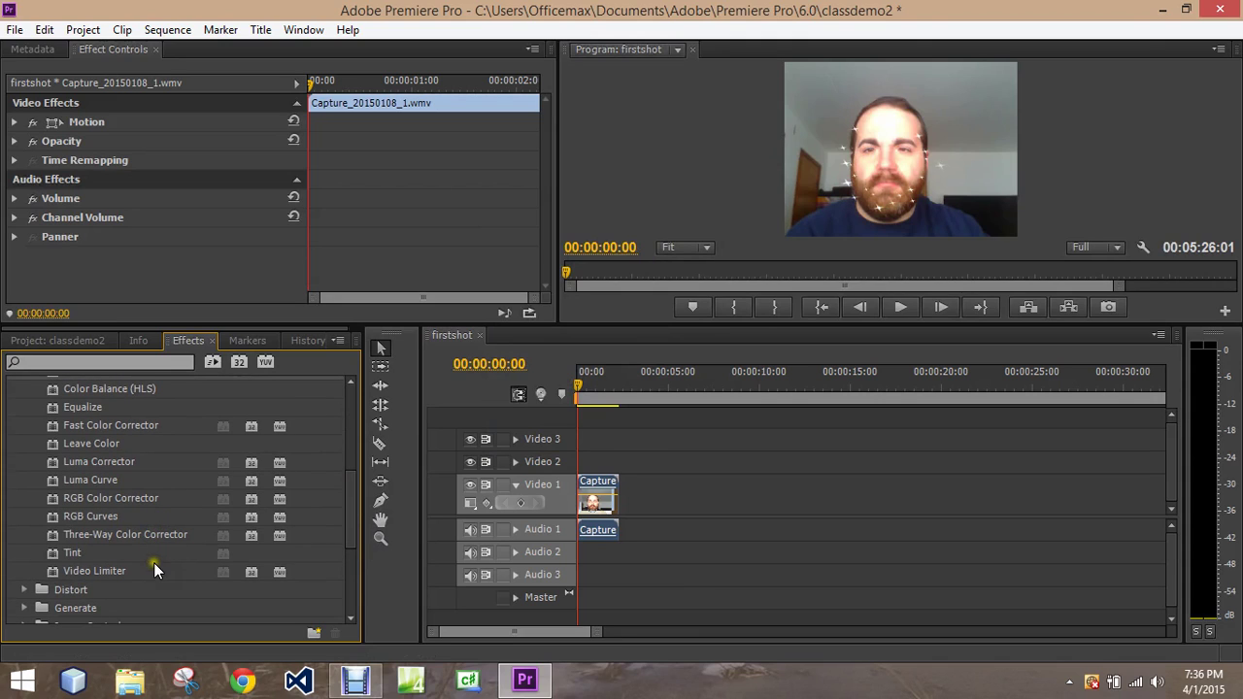
pyautogui.moveTo(351, 507); pyautogui.dragTo(352, 476)
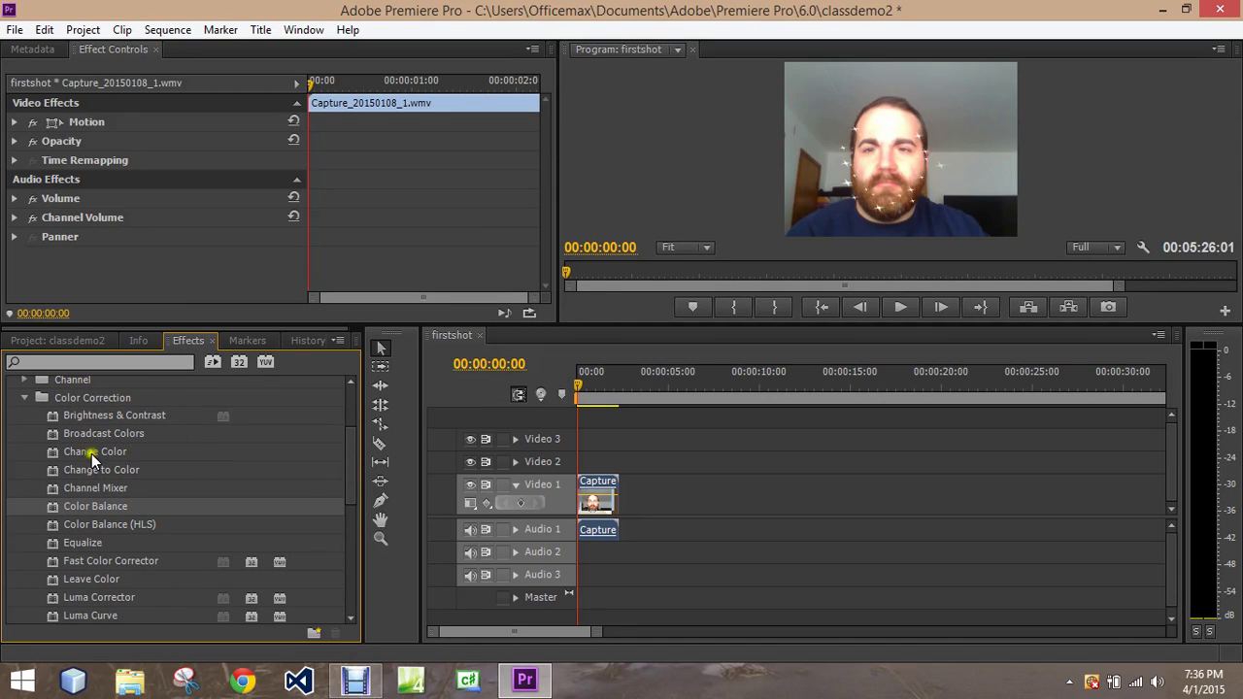
pyautogui.moveTo(91, 454); pyautogui.dragTo(594, 500)
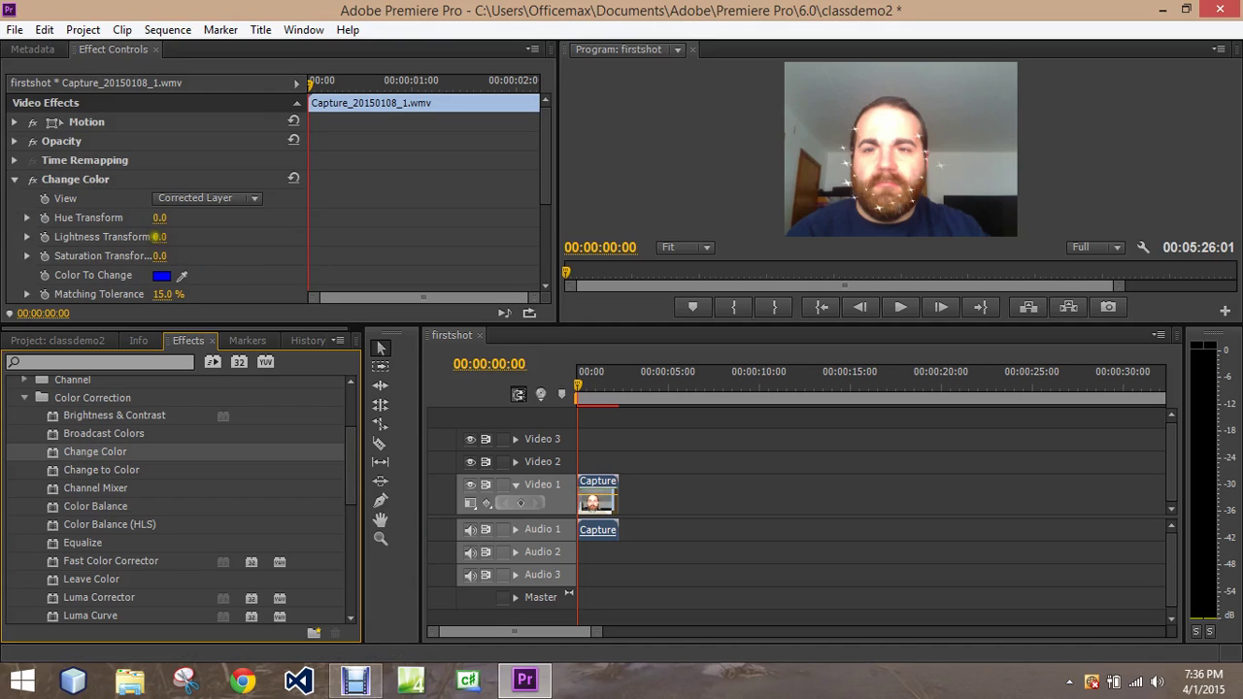
pyautogui.moveTo(159, 237)
pyautogui.mouseDown()
pyautogui.moveTo(276, 252)
pyautogui.moveTo(174, 236)
pyautogui.mouseUp()
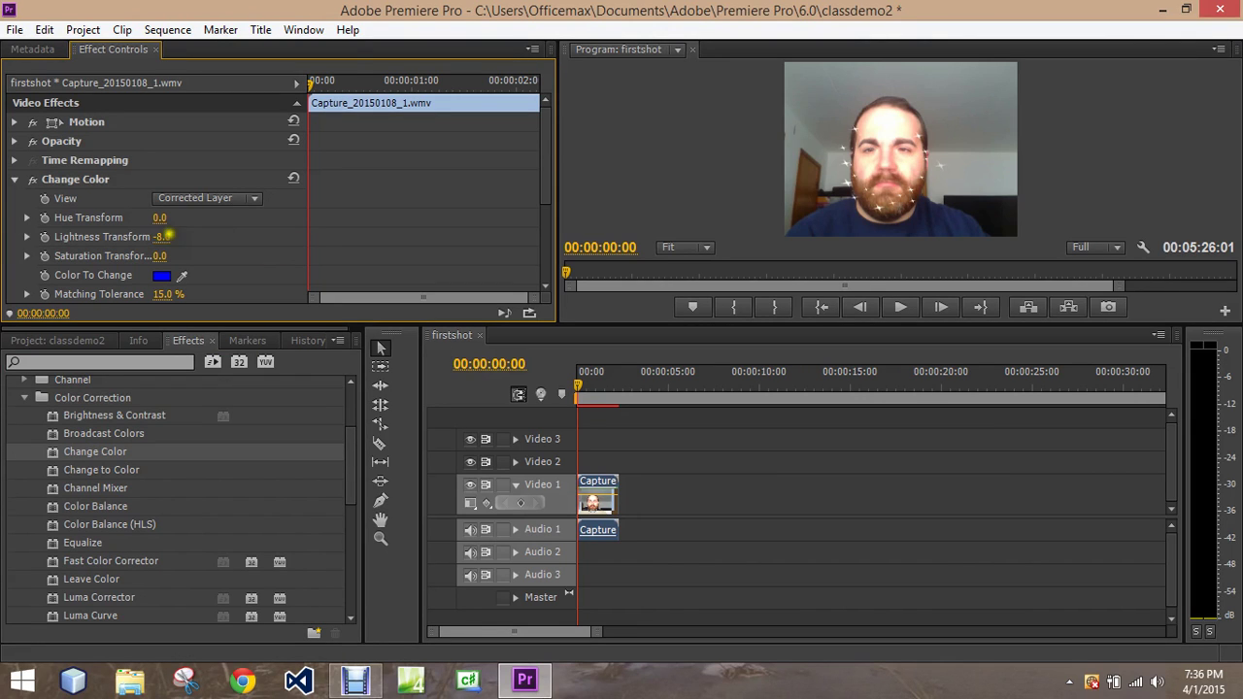
# Eyedrop colours from the Program monitor frame for Color To Change.
pyautogui.click(163, 275)
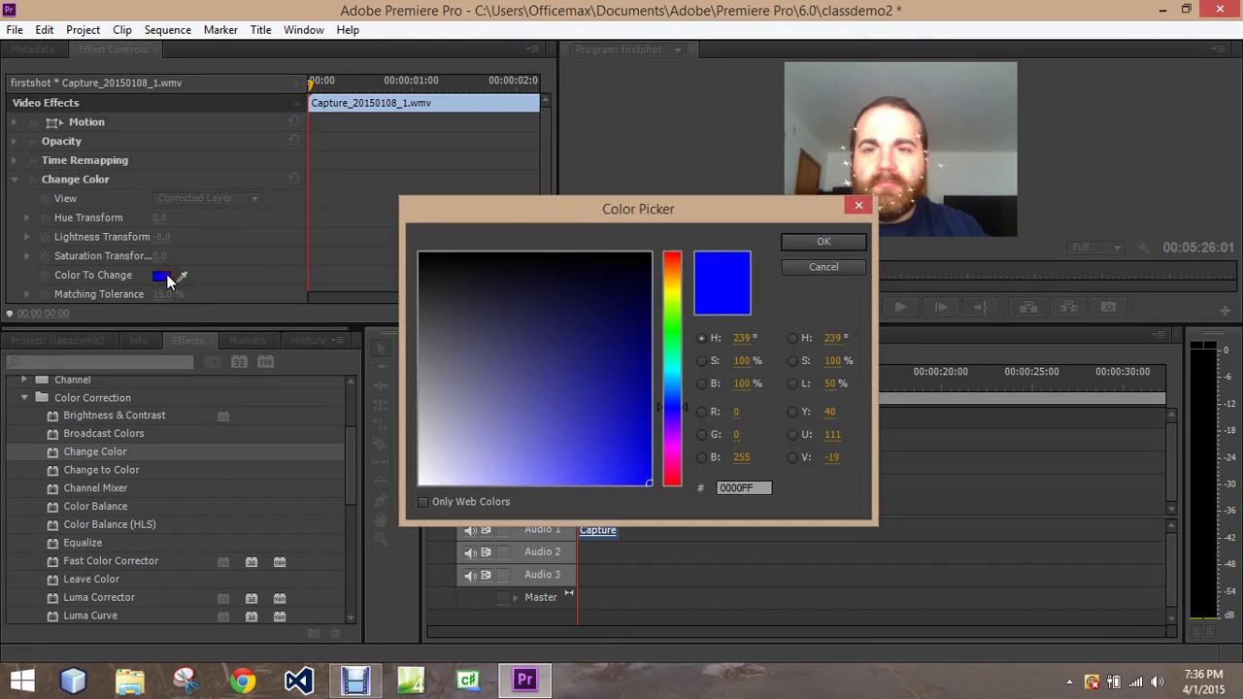
pyautogui.click(808, 266)
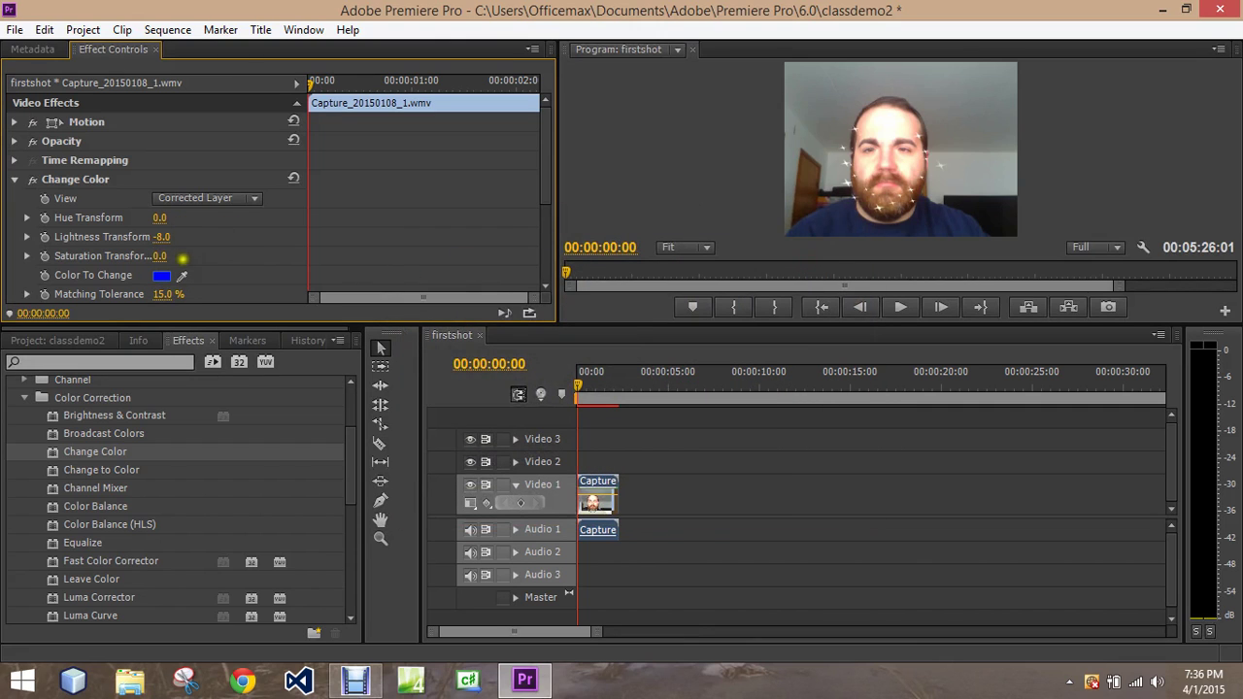
pyautogui.moveTo(182, 276)
pyautogui.mouseDown()
pyautogui.moveTo(454, 217)
pyautogui.moveTo(836, 97)
pyautogui.mouseUp()
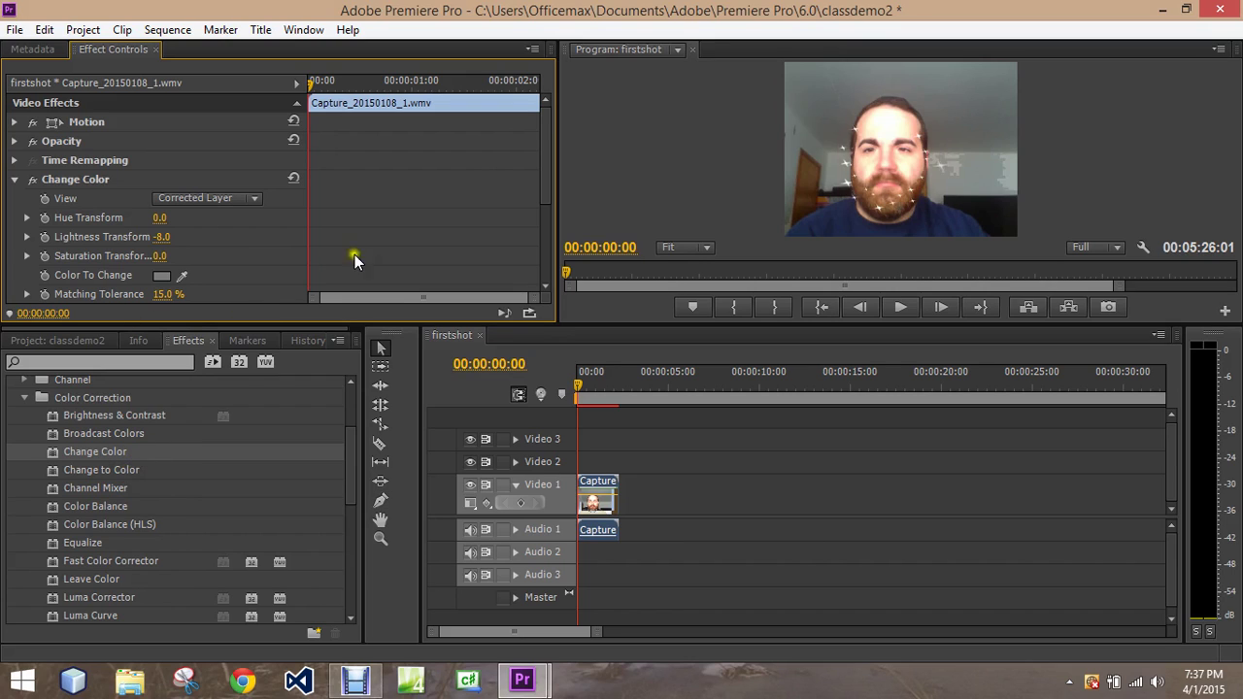
pyautogui.moveTo(548, 180); pyautogui.dragTo(548, 227)
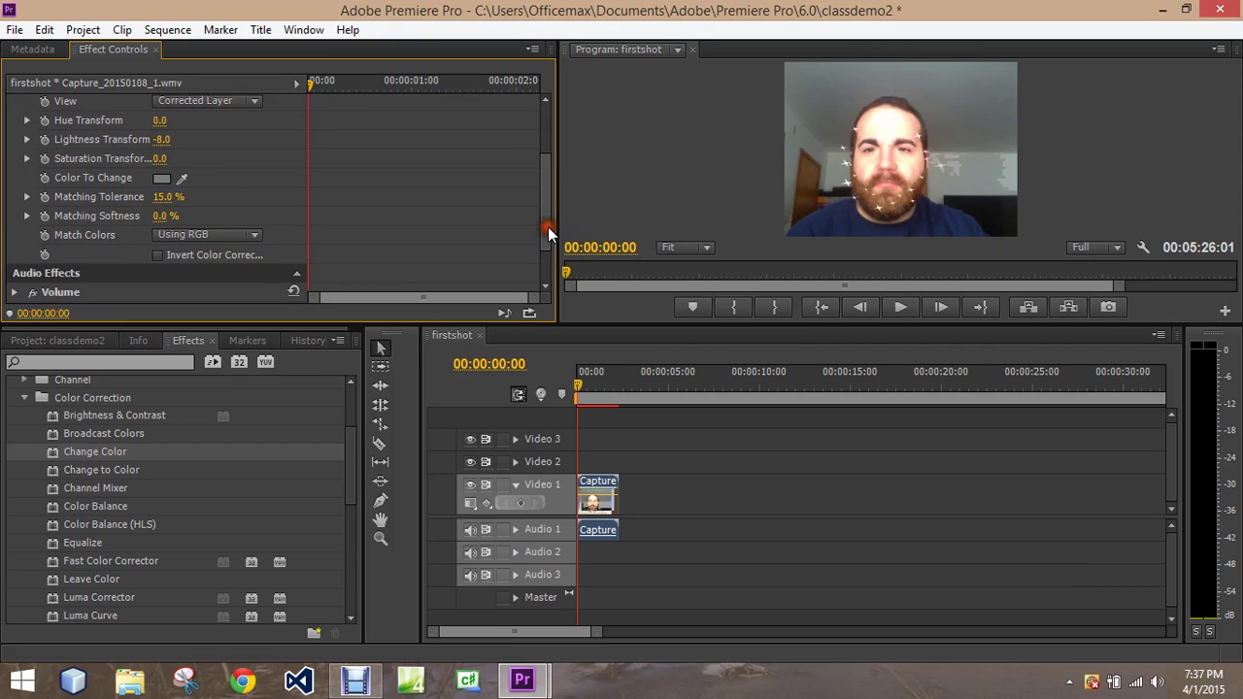
pyautogui.click(182, 178)
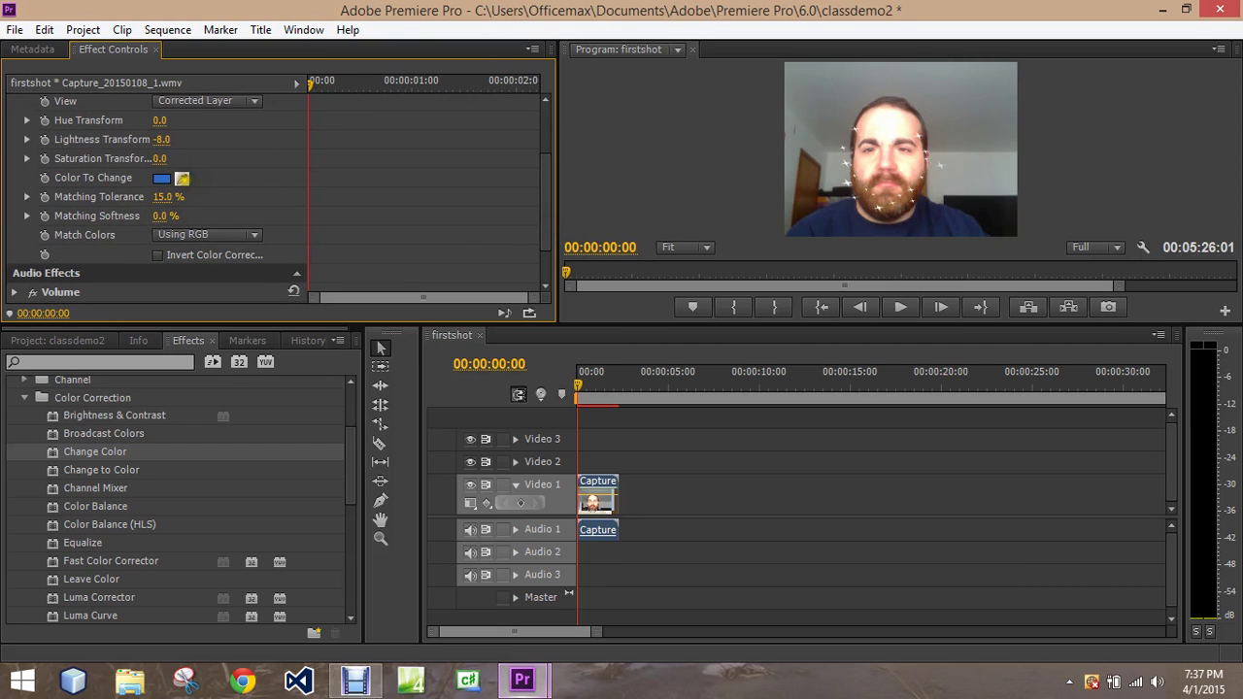
pyautogui.click(919, 91)
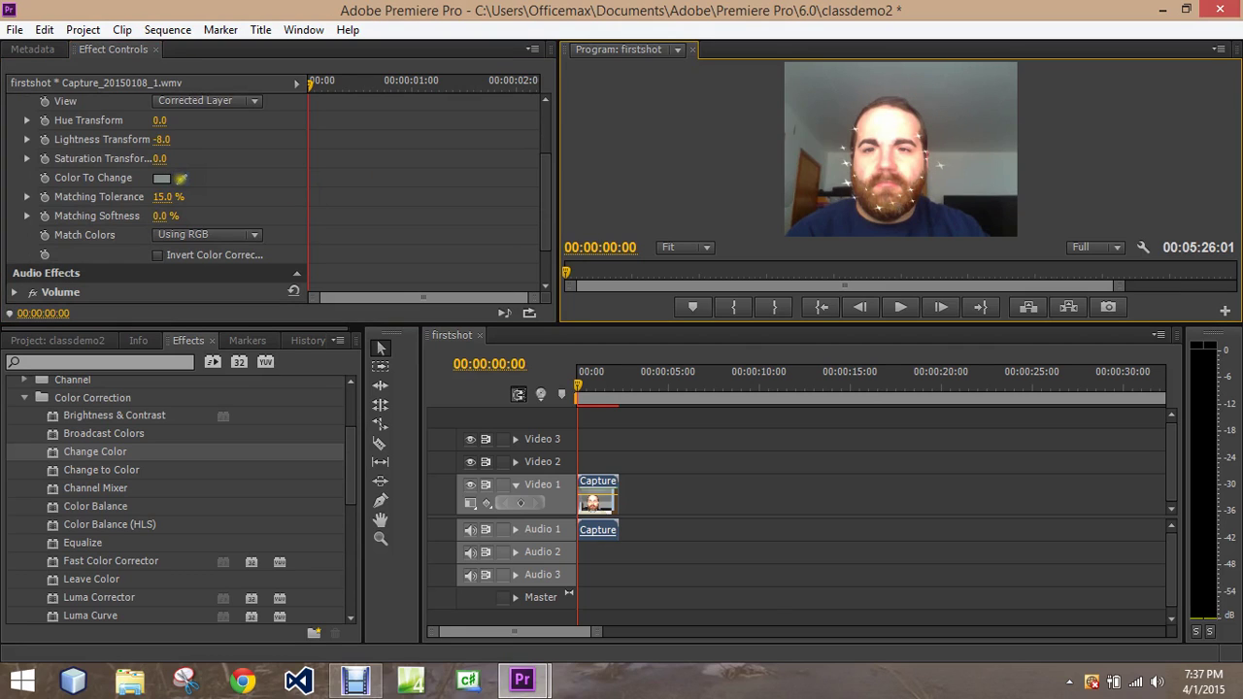
pyautogui.click(943, 91)
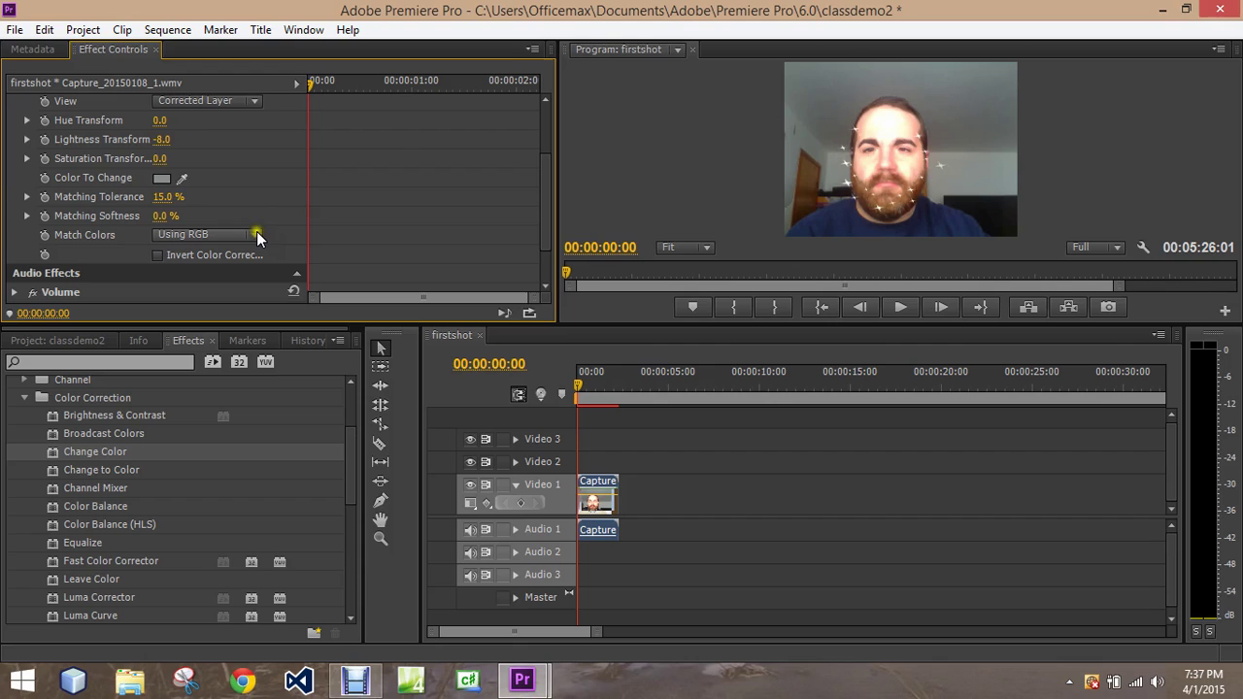
# Pick a pale grey-blue Color To Change in the Color Picker.
pyautogui.click(167, 179)
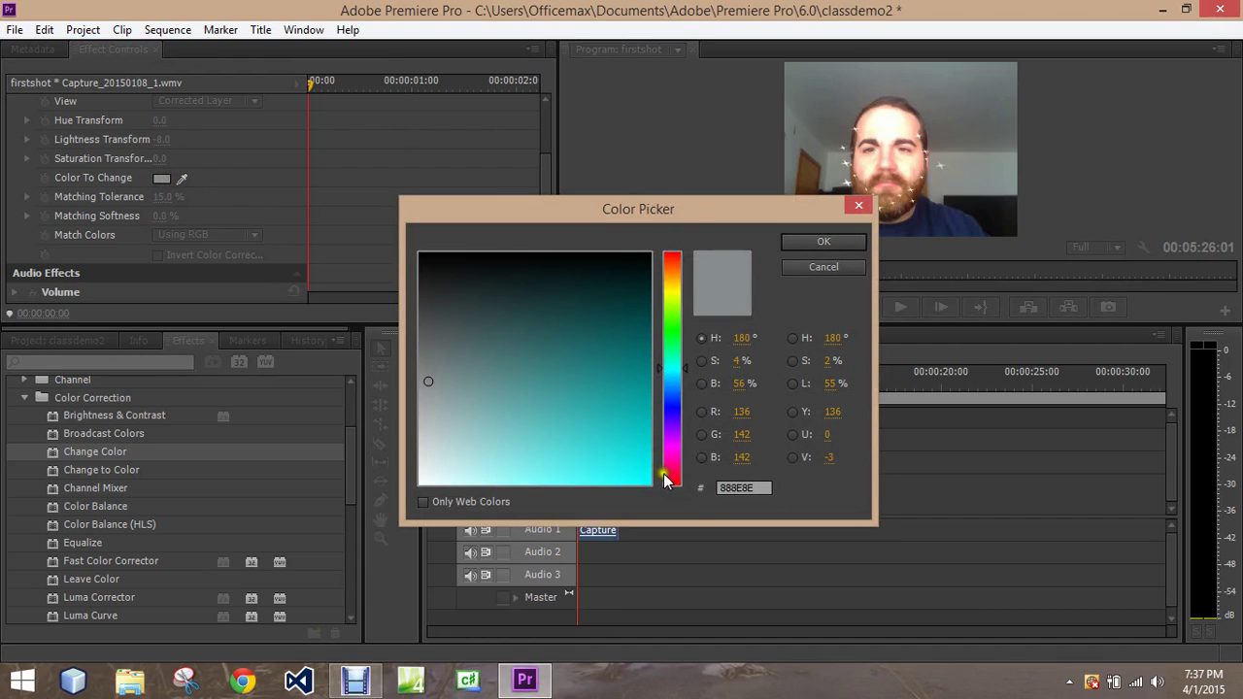
pyautogui.click(670, 478)
pyautogui.click(839, 239)
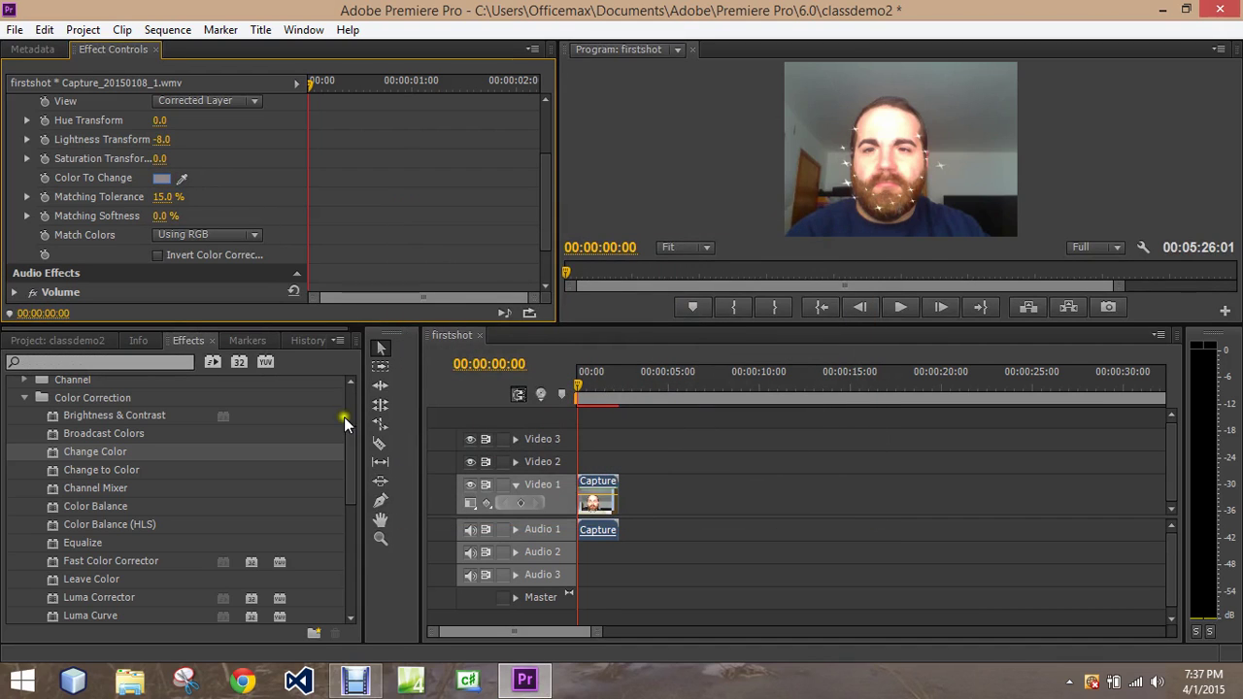
# Apply Change to Color, sample a grey From colour, and set To bright red.
pyautogui.moveTo(124, 470); pyautogui.dragTo(596, 501)
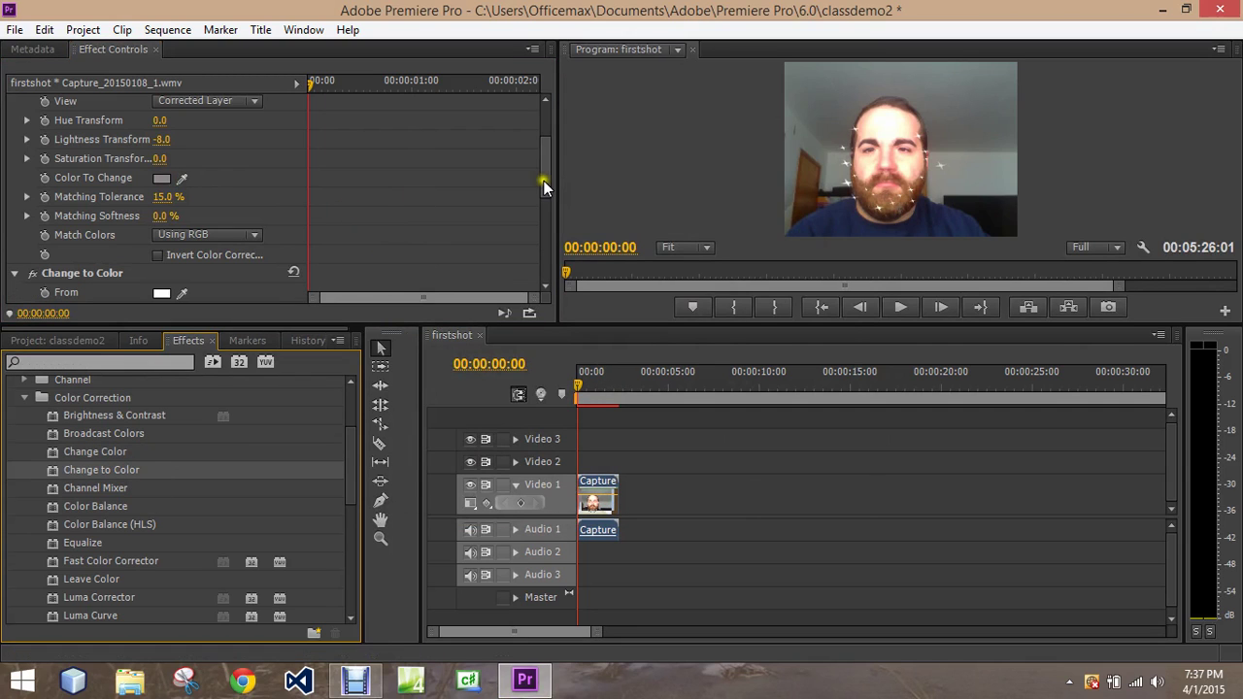
pyautogui.moveTo(544, 181); pyautogui.dragTo(544, 207)
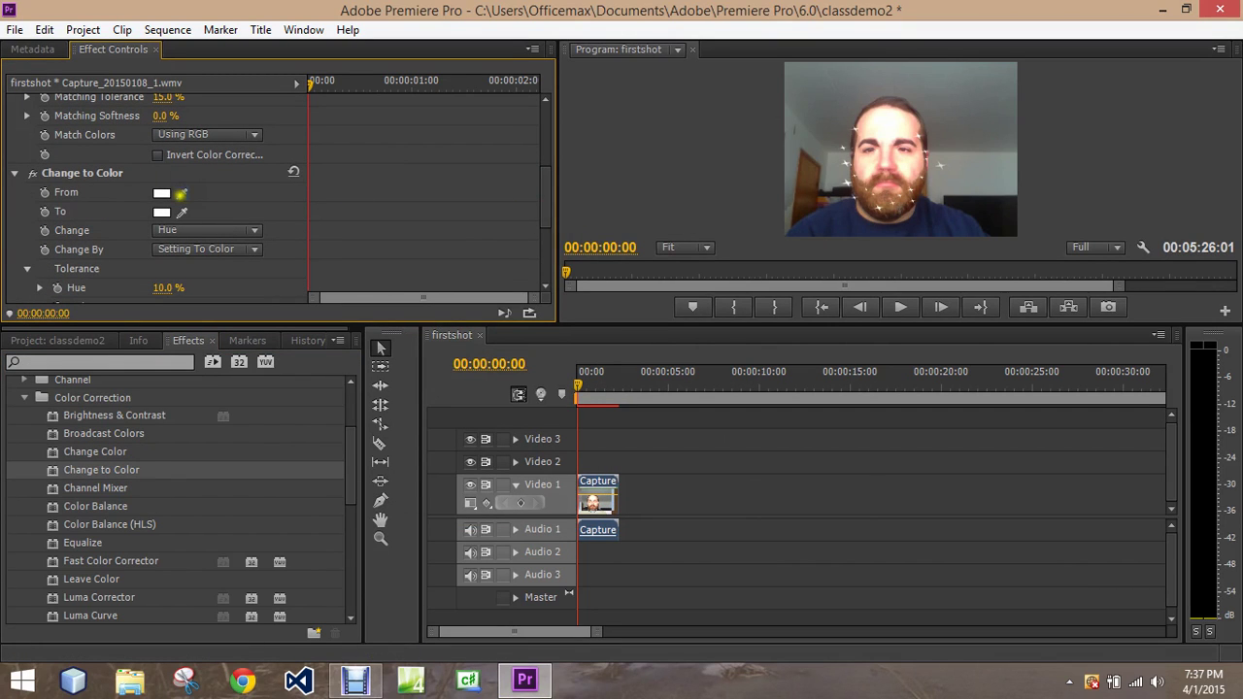
pyautogui.moveTo(182, 192); pyautogui.dragTo(830, 73)
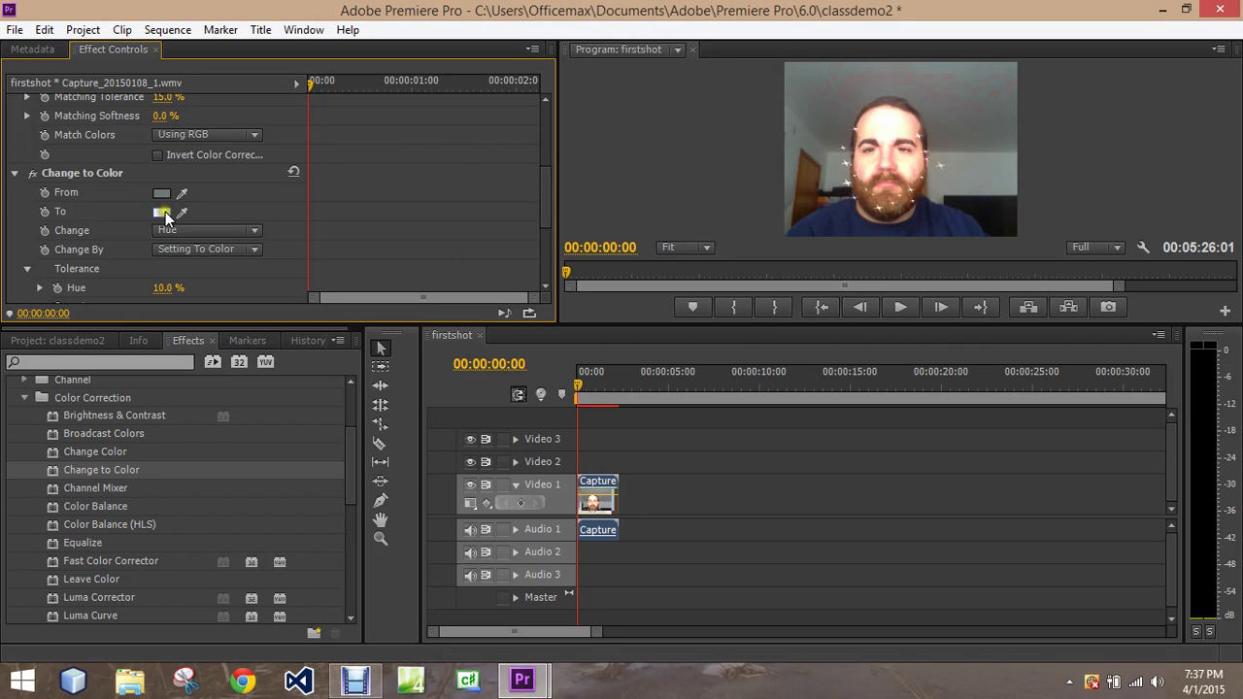
pyautogui.click(167, 213)
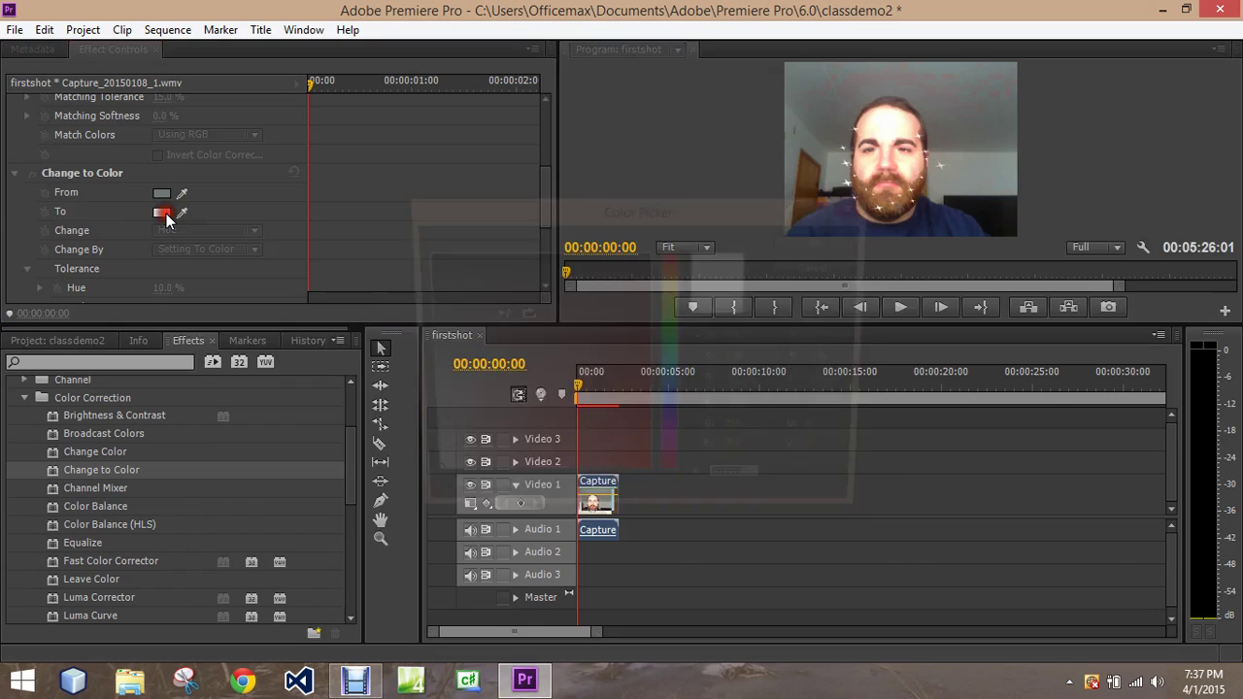
pyautogui.click(626, 456)
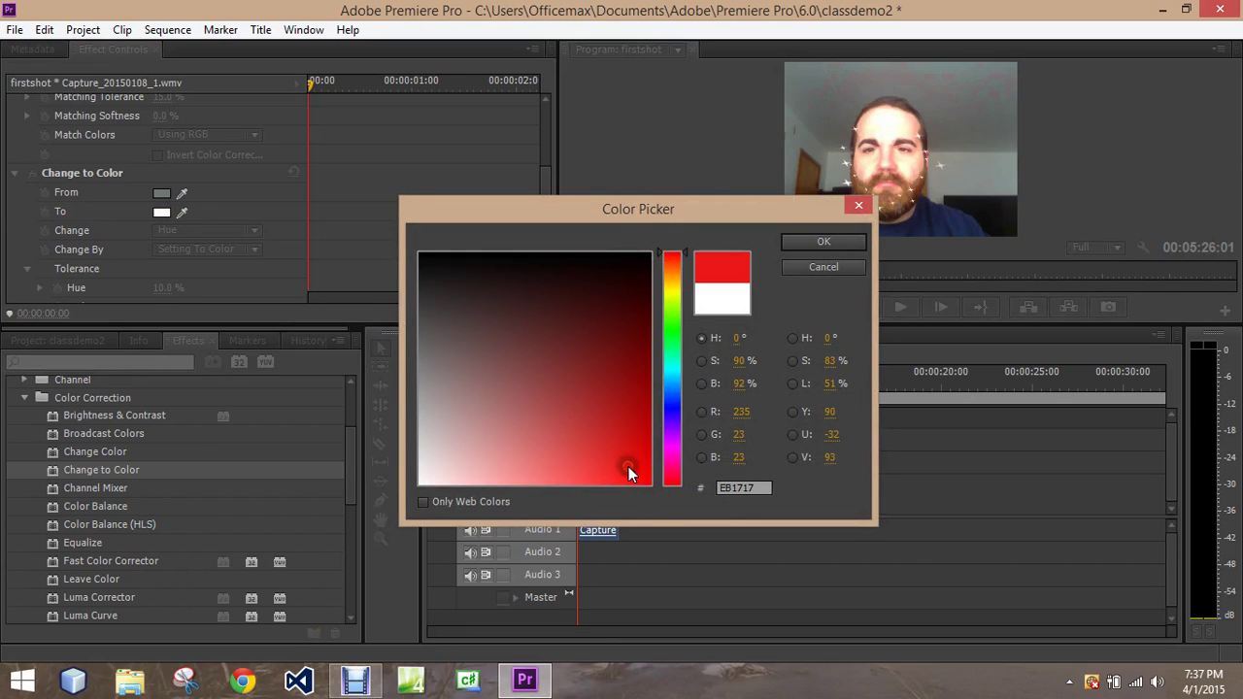
pyautogui.click(821, 247)
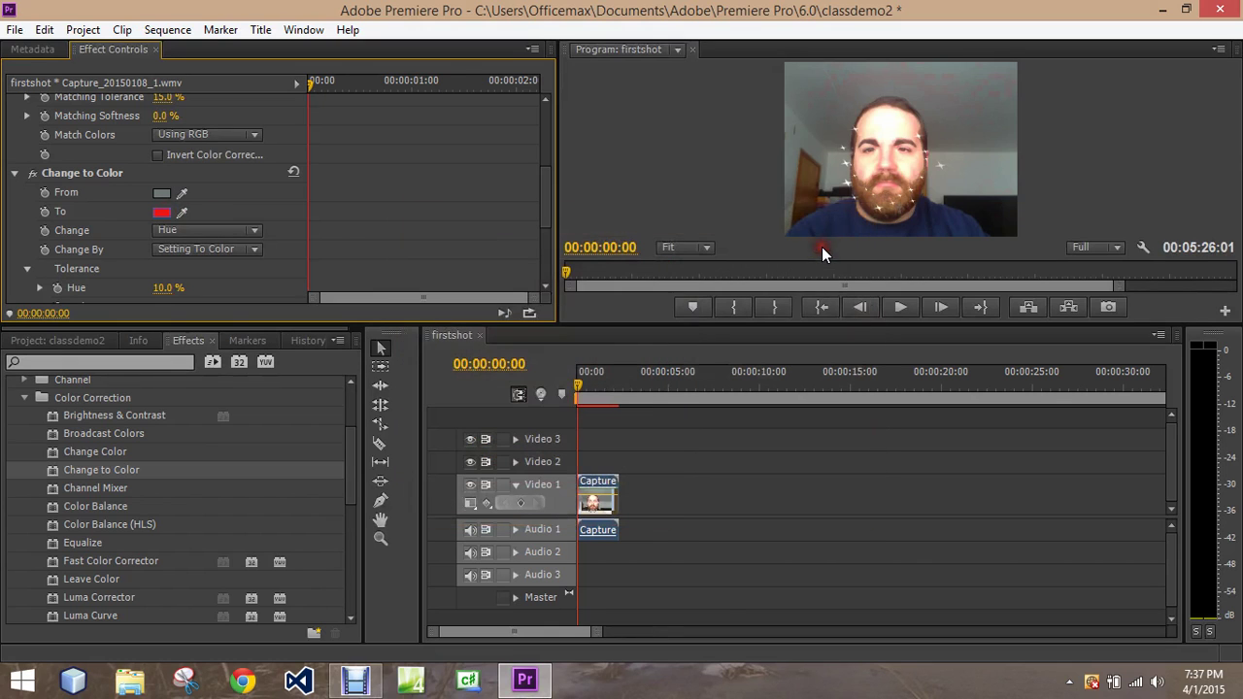
pyautogui.click(808, 84)
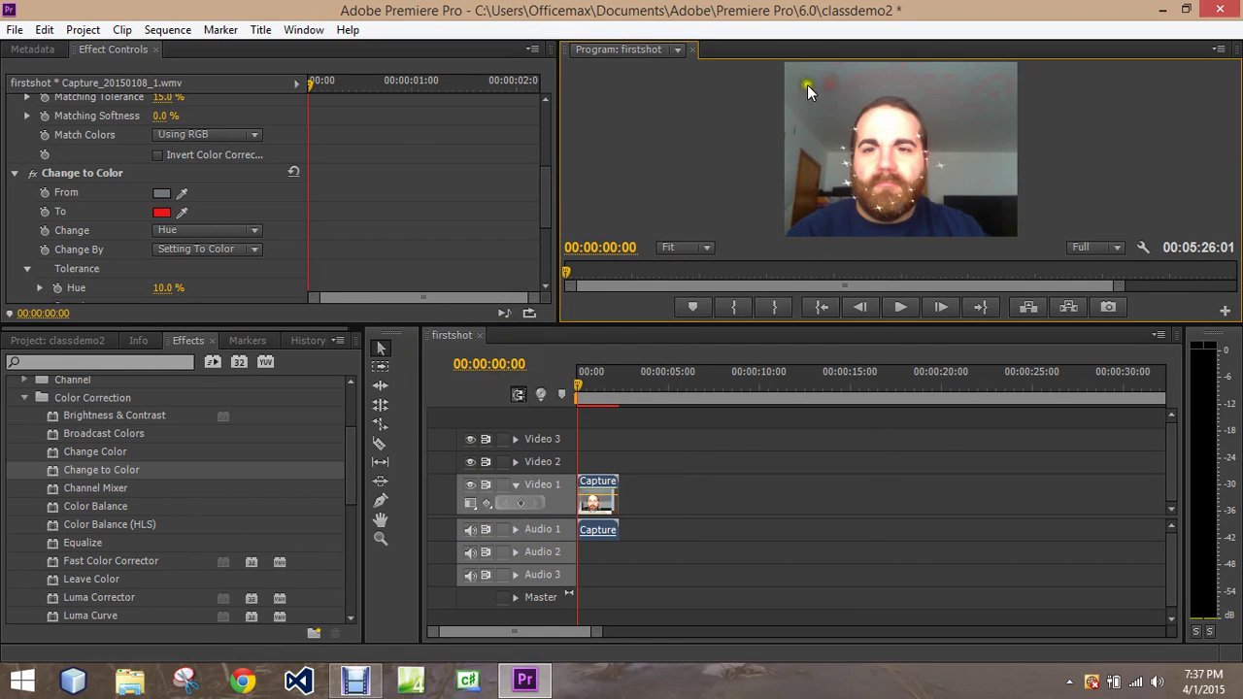
# Try Change: Hue & Lightness, revert to Hue, and eyedrop the shirt's dark blue.
pyautogui.click(231, 234)
pyautogui.click(230, 270)
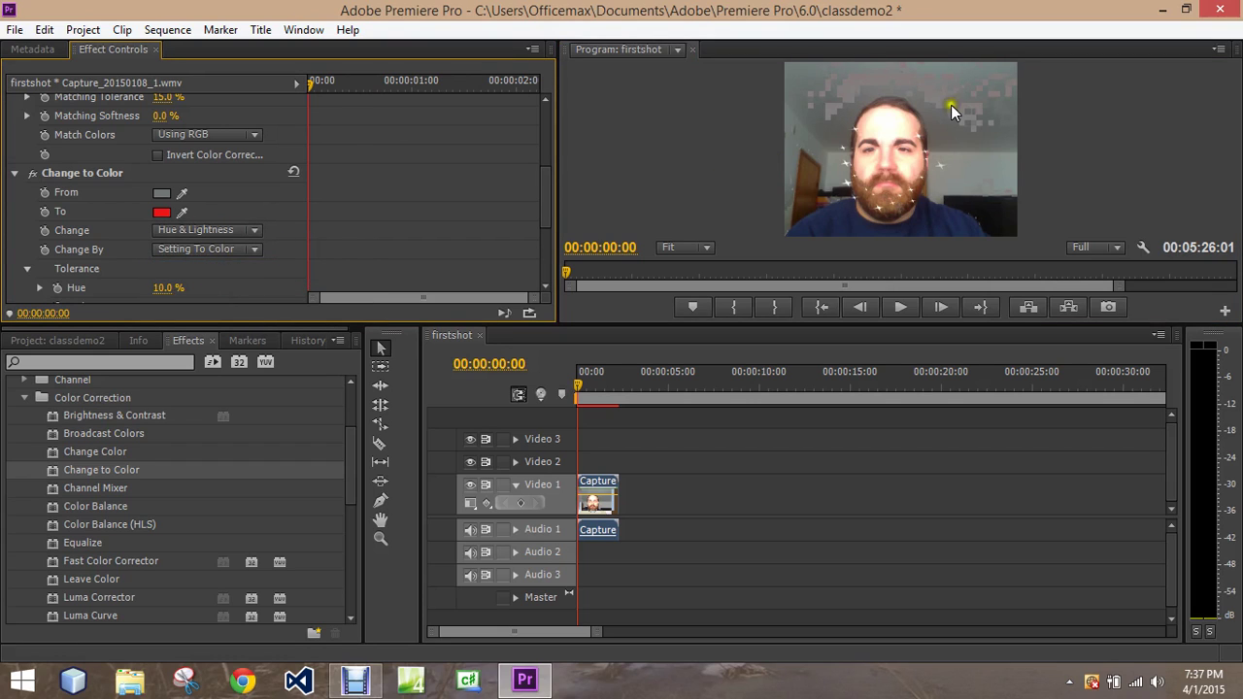
pyautogui.click(234, 231)
pyautogui.click(225, 253)
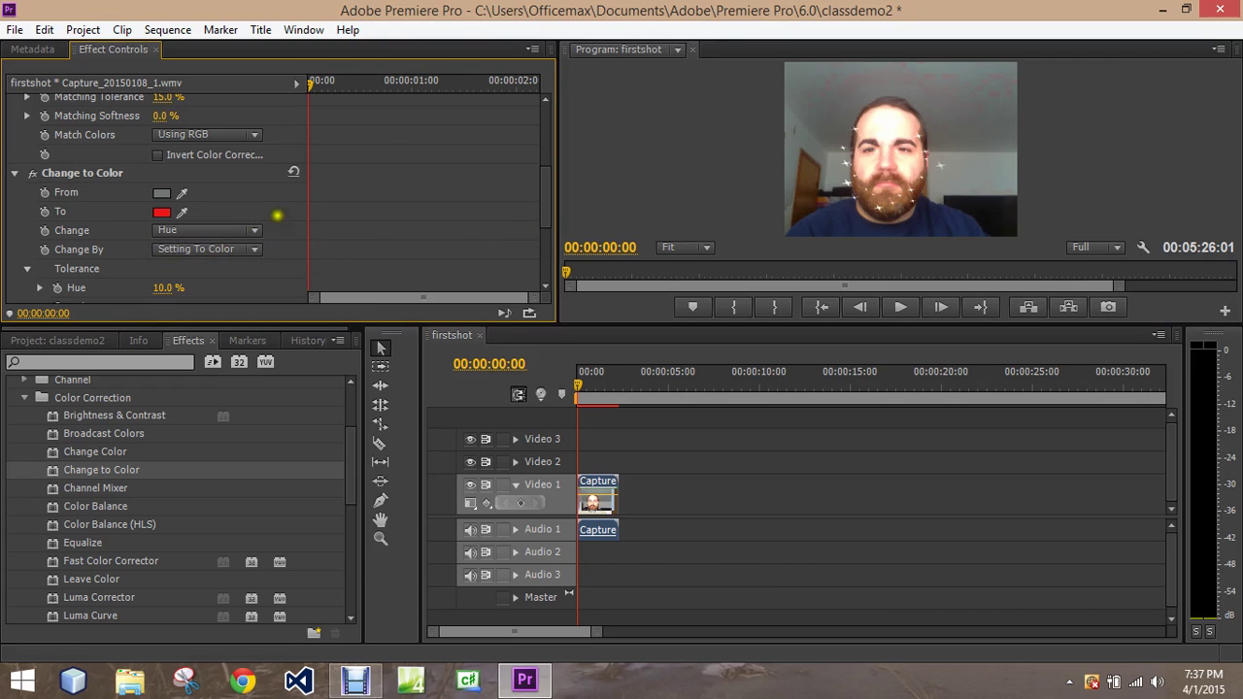
pyautogui.moveTo(181, 193); pyautogui.dragTo(839, 222)
# Set the To colour to bright red and resample the shirt as the From colour.
pyautogui.moveTo(179, 211); pyautogui.dragTo(161, 216)
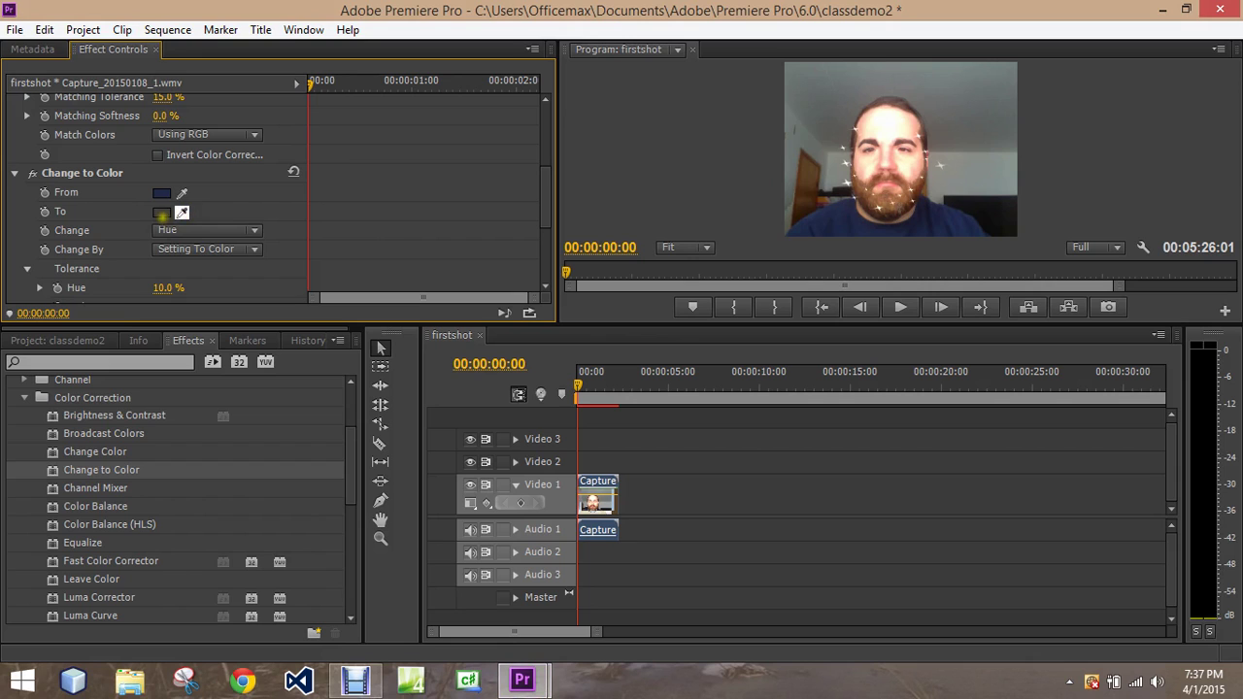
pyautogui.click(163, 211)
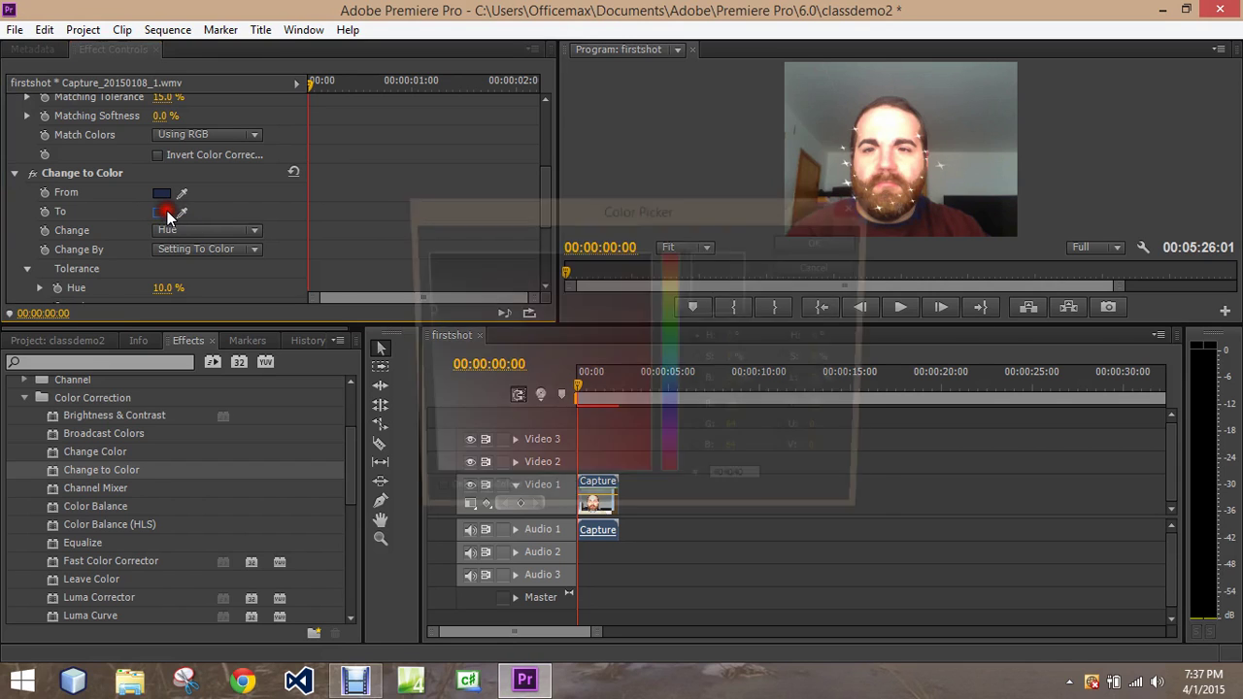
pyautogui.click(632, 468)
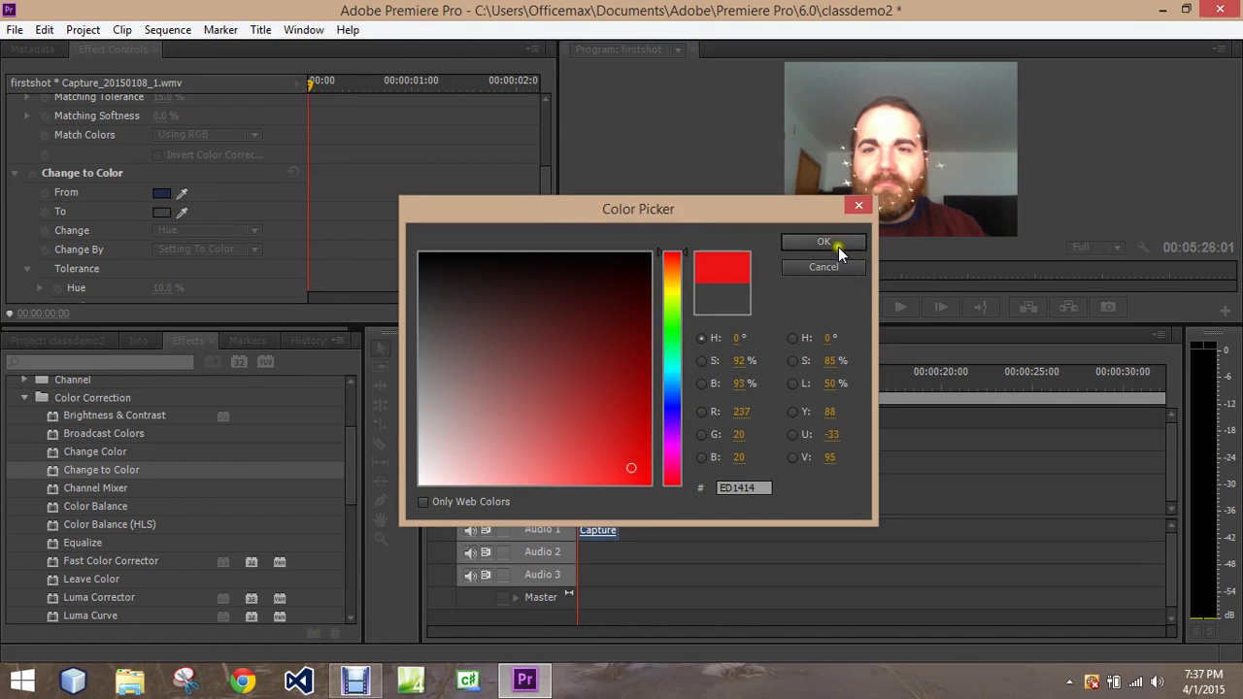
pyautogui.click(837, 243)
pyautogui.click(840, 229)
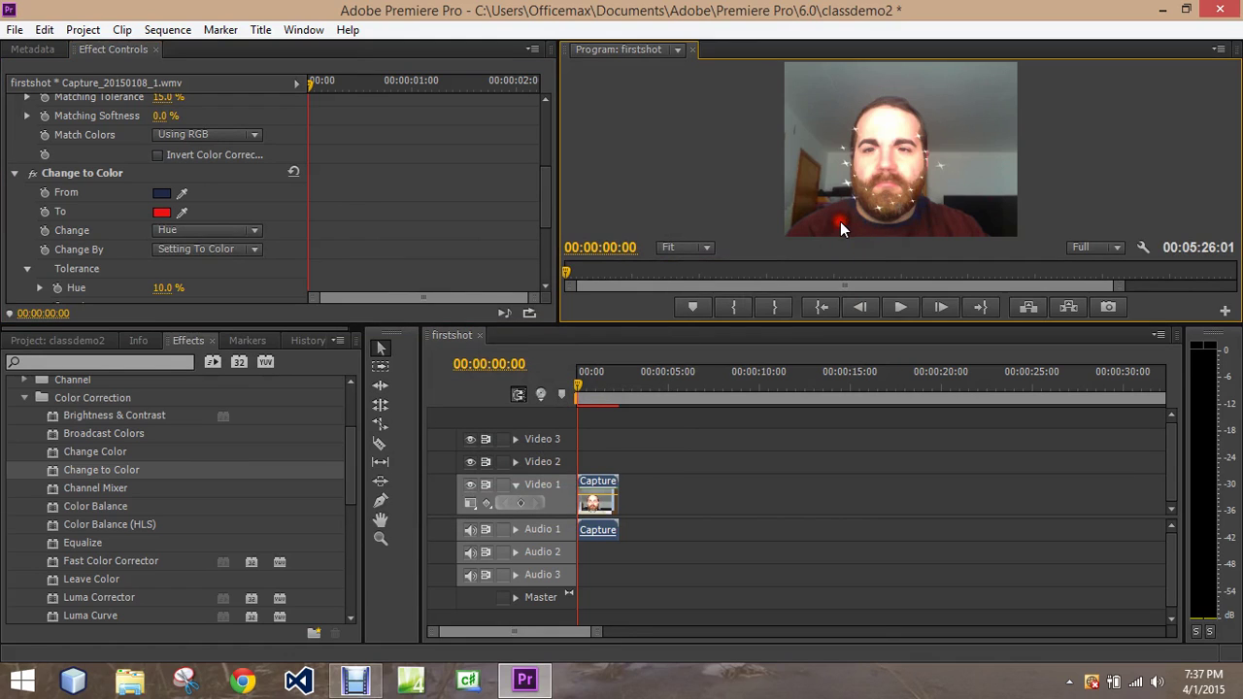
pyautogui.moveTo(182, 192)
pyautogui.mouseDown()
pyautogui.moveTo(556, 173)
pyautogui.moveTo(854, 230)
pyautogui.mouseUp()
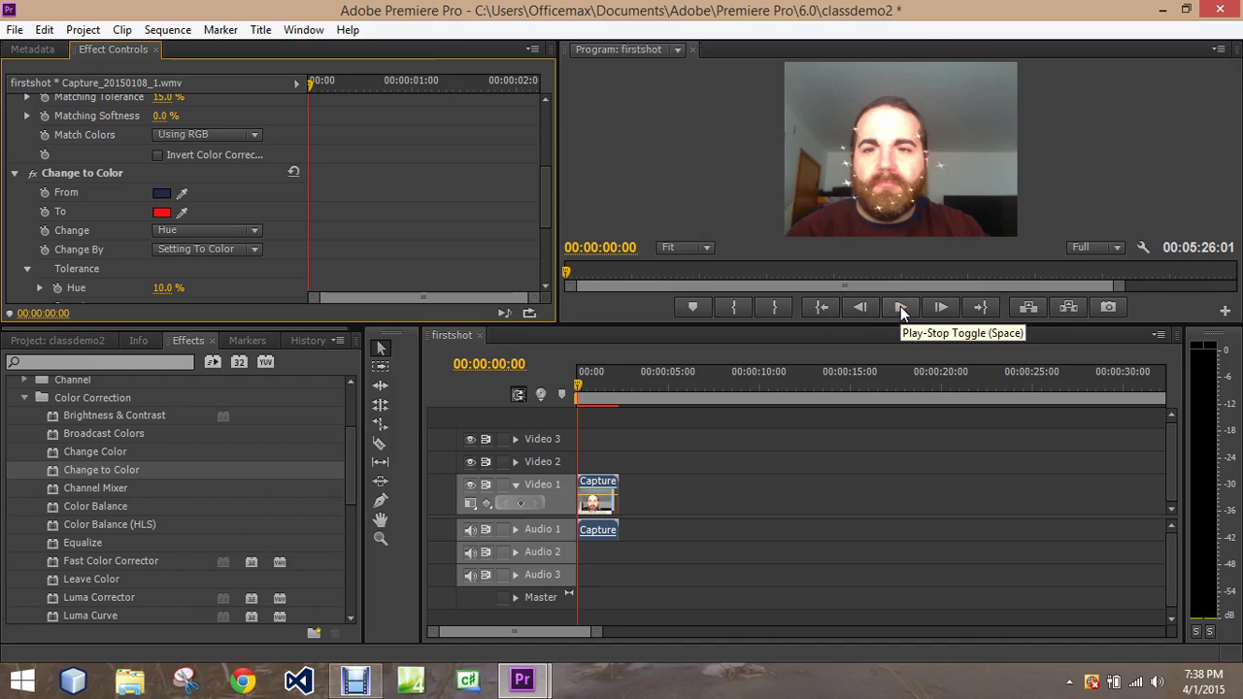
# Preview the clip, then set Change By to Transforming To Color.
pyautogui.click(900, 306)
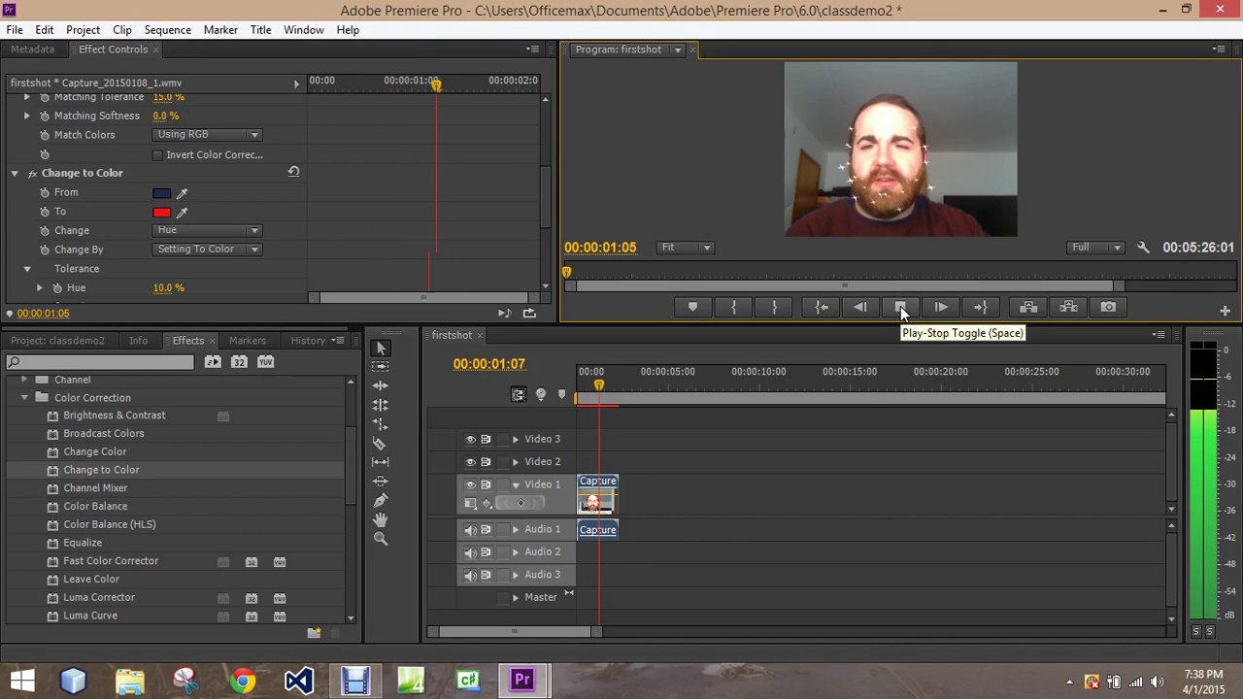
pyautogui.click(900, 306)
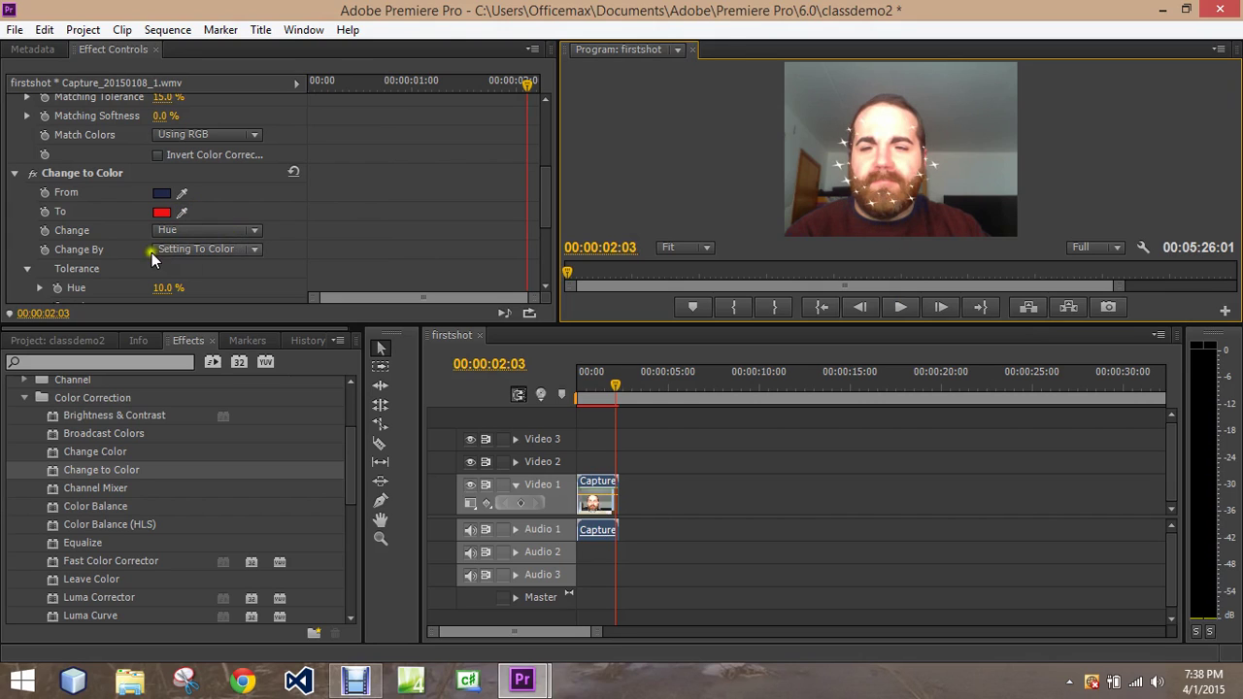
pyautogui.click(192, 255)
pyautogui.click(202, 288)
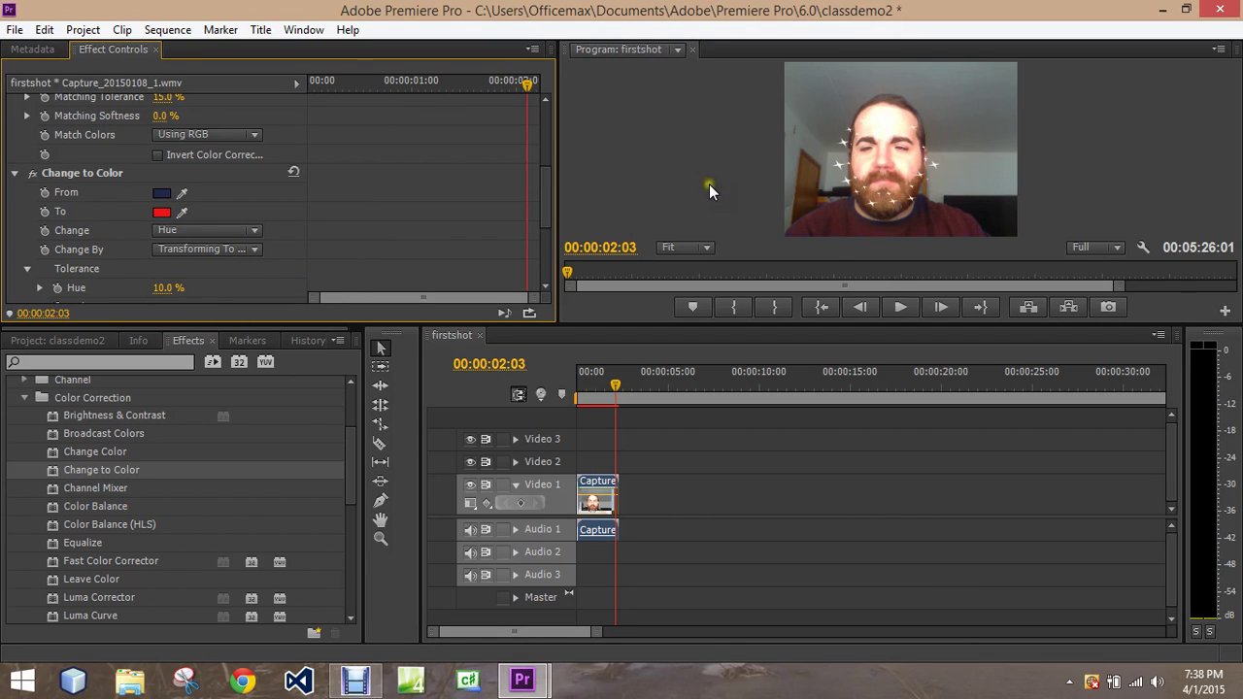
# Resample the shirt colours and set the To colour to dark green.
pyautogui.click(848, 214)
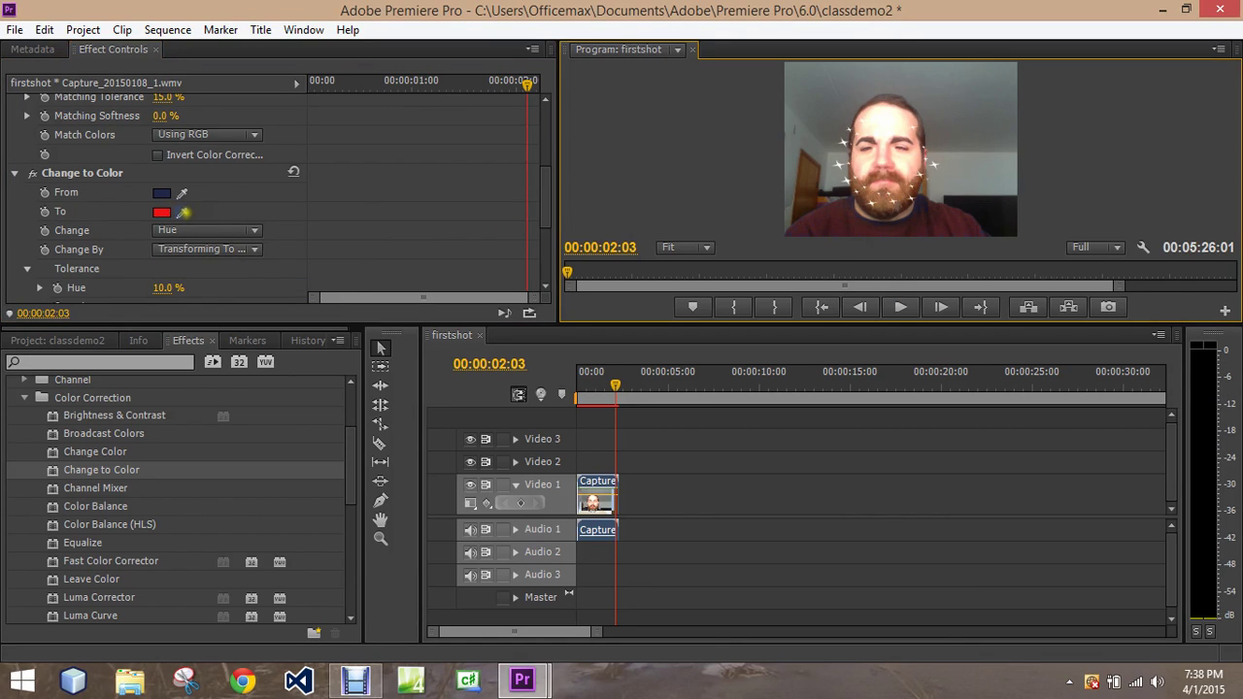
pyautogui.moveTo(185, 212); pyautogui.dragTo(845, 212)
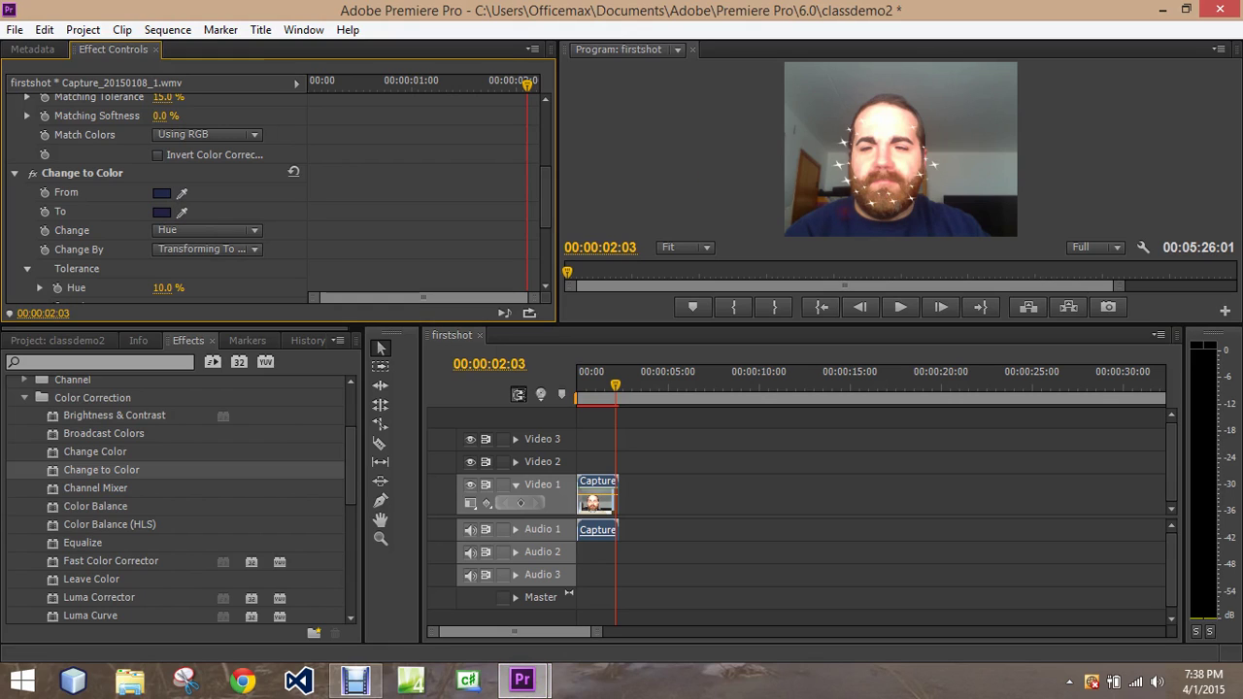
pyautogui.moveTo(181, 194)
pyautogui.mouseDown()
pyautogui.moveTo(809, 137)
pyautogui.moveTo(856, 215)
pyautogui.mouseUp()
pyautogui.click(158, 213)
pyautogui.click(666, 353)
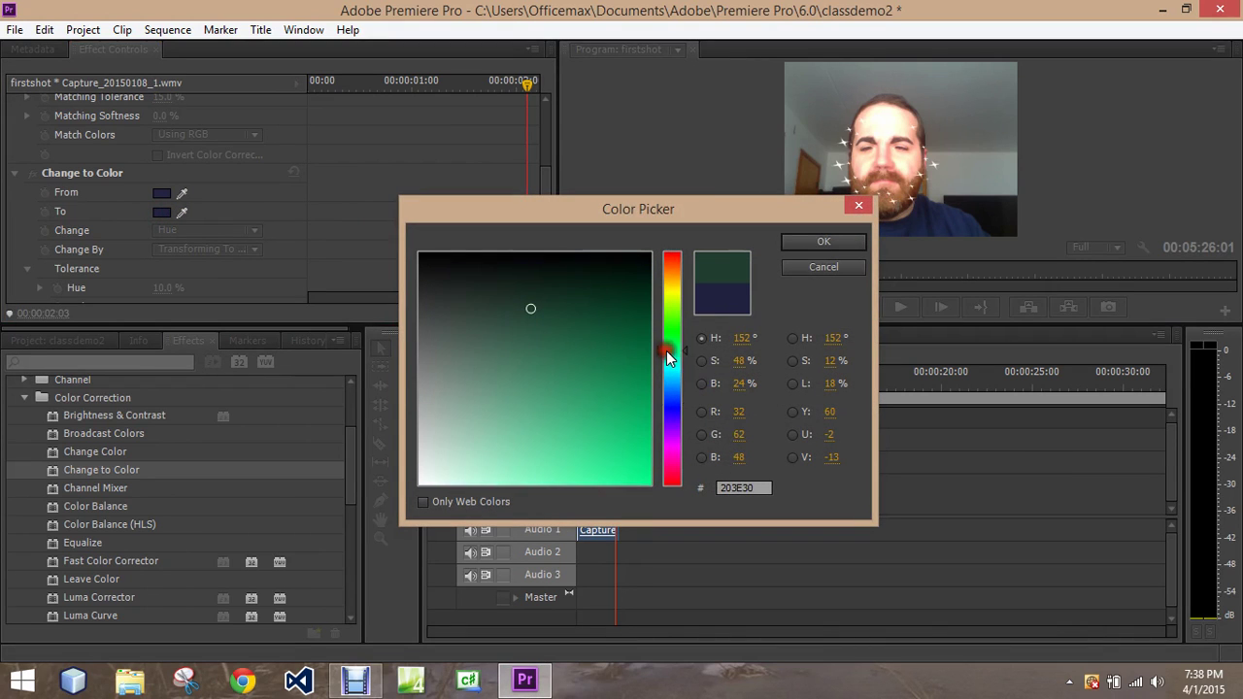
pyautogui.click(838, 242)
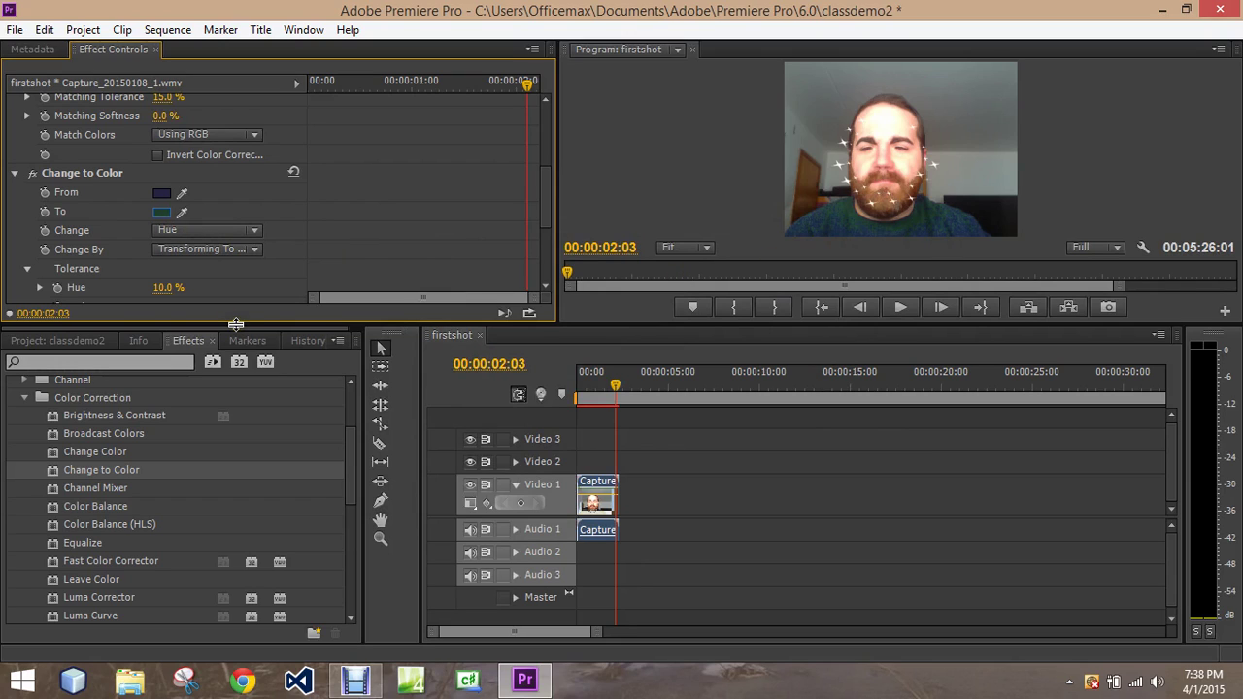
# Add a Change to Color effect and eyedrop the forehead as its From colour.
pyautogui.moveTo(106, 474)
pyautogui.mouseDown()
pyautogui.moveTo(313, 499)
pyautogui.moveTo(595, 499)
pyautogui.mouseUp()
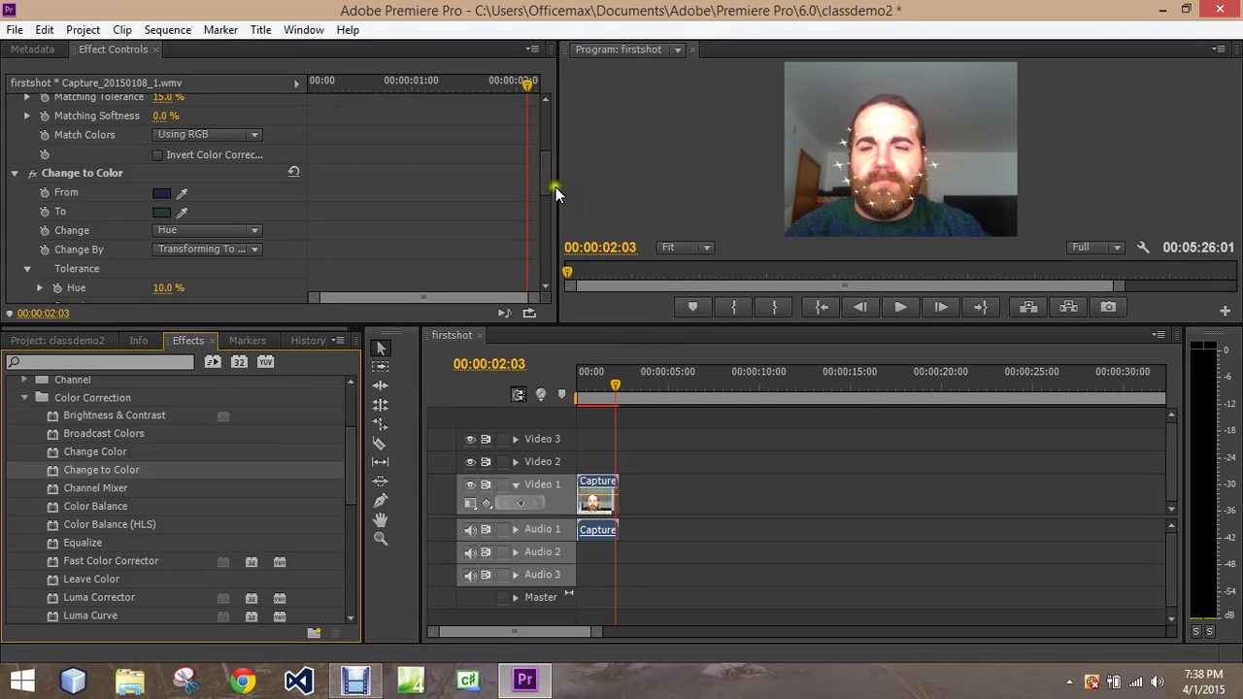
pyautogui.moveTo(544, 173); pyautogui.dragTo(546, 213)
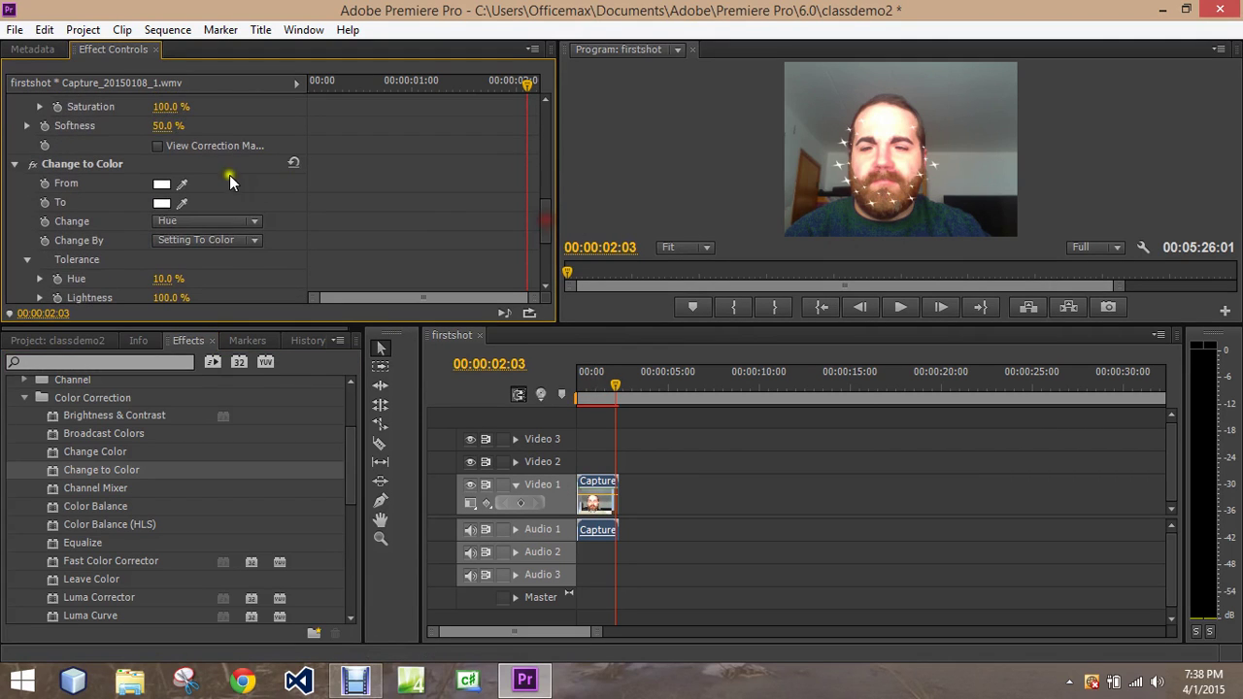
pyautogui.click(182, 184)
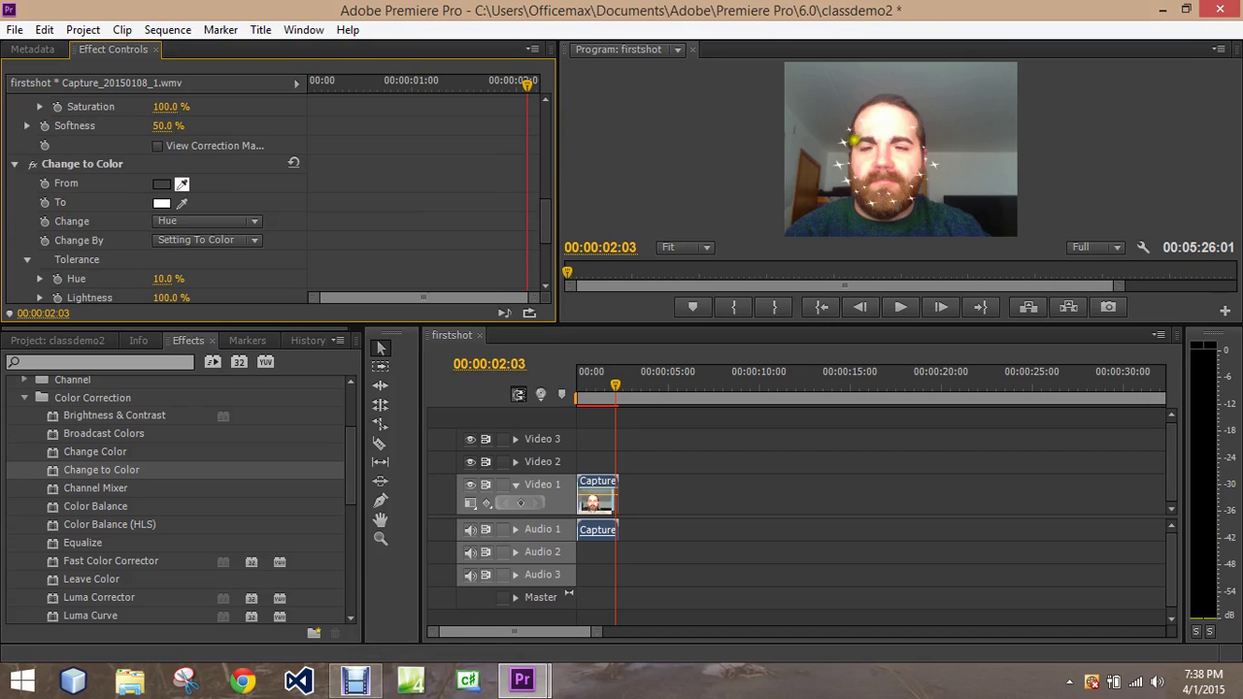
pyautogui.click(889, 118)
# Set the To colour to bright green (2ADA0D), then add another Change to Color effect.
pyautogui.click(161, 203)
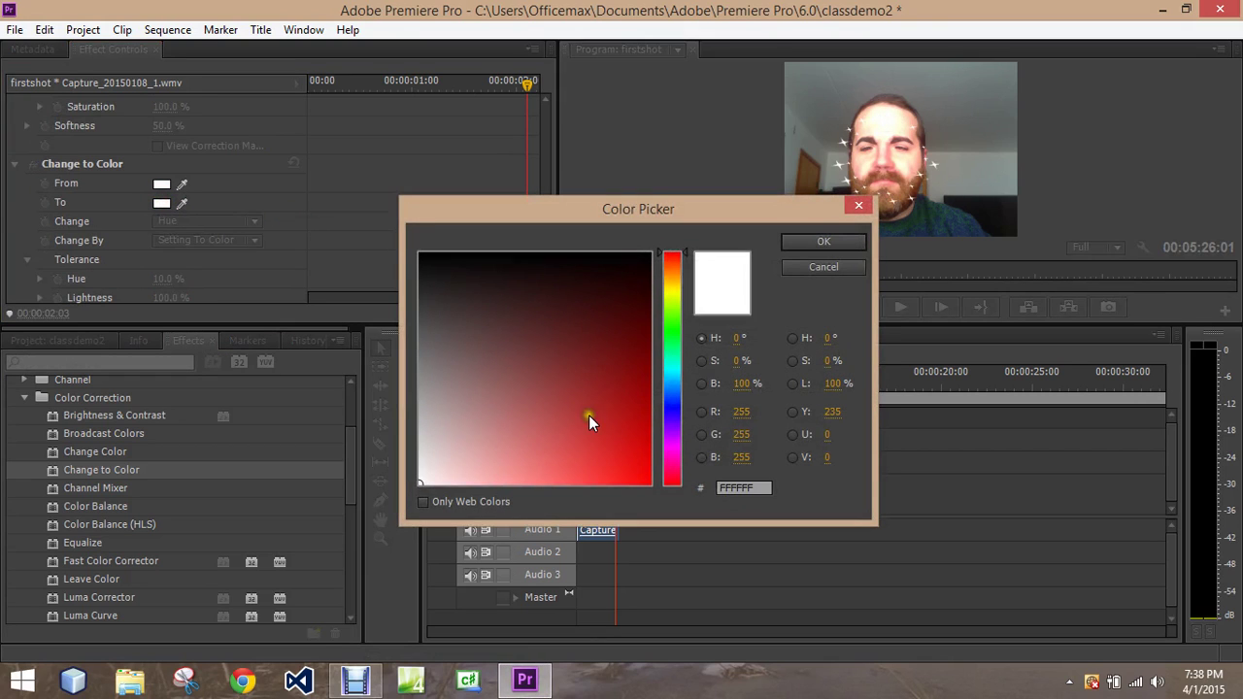
pyautogui.click(672, 325)
pyautogui.click(637, 451)
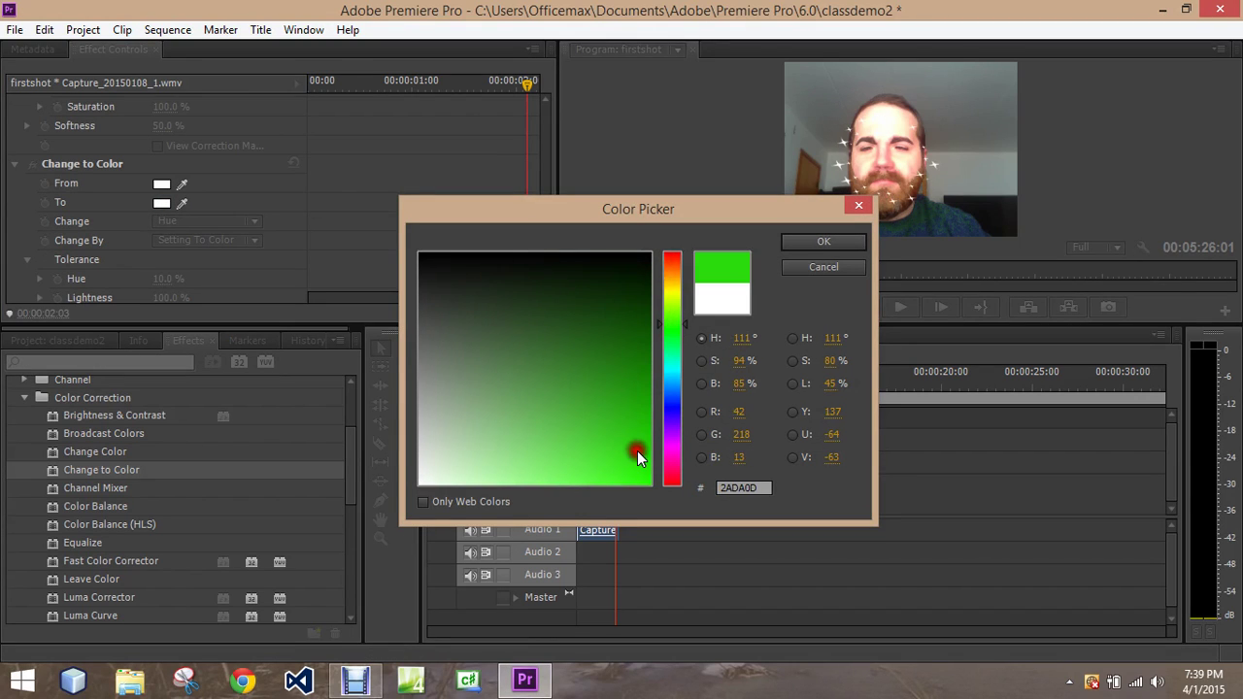
pyautogui.click(823, 240)
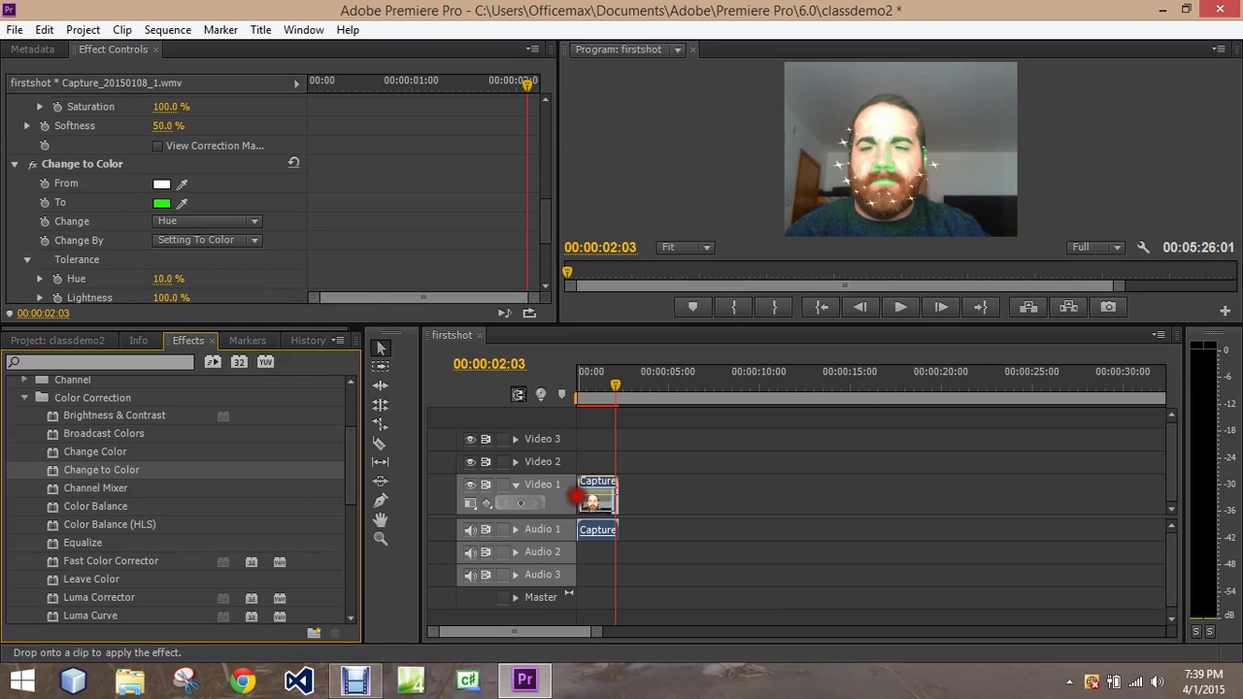
pyautogui.moveTo(97, 469); pyautogui.dragTo(593, 500)
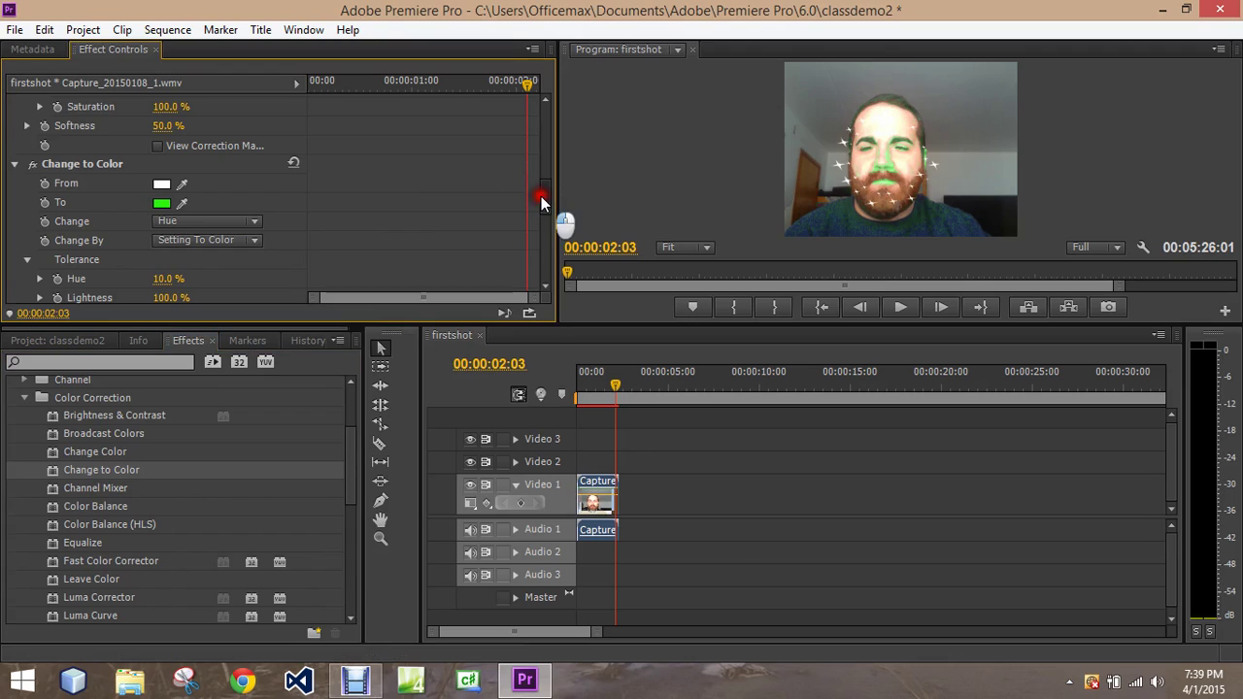
pyautogui.moveTo(543, 196); pyautogui.dragTo(551, 231)
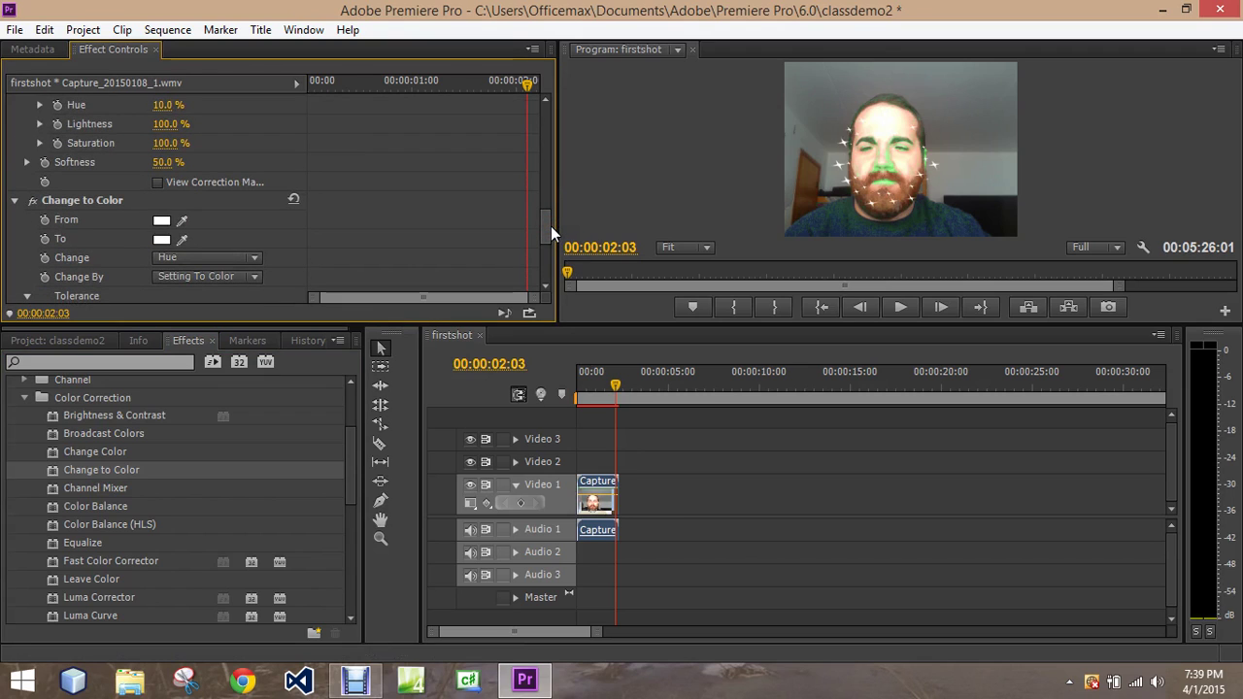